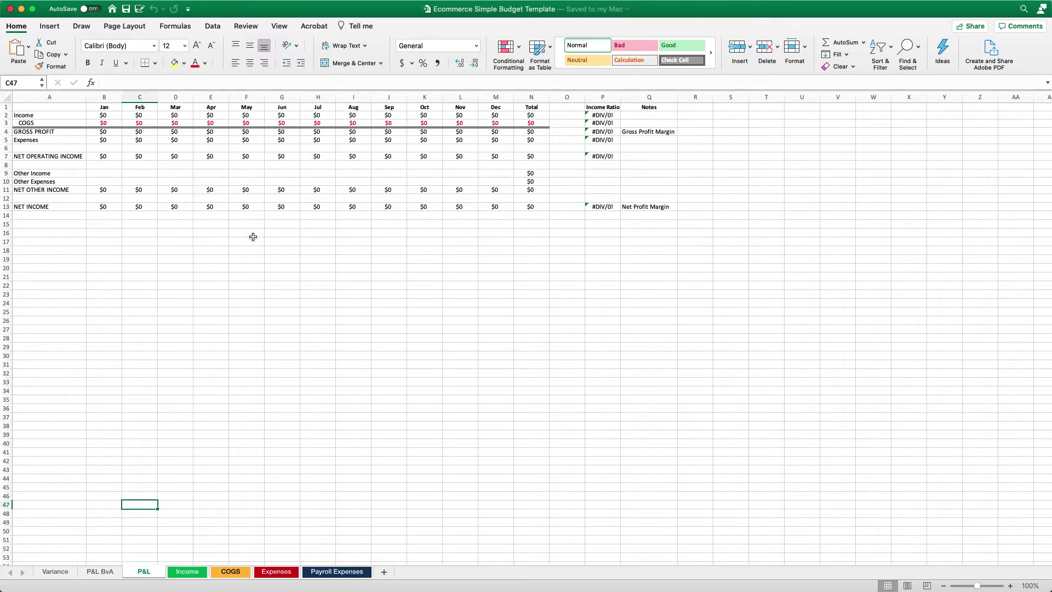
# Look through the P&L, P&L BvA, Variance, Income, COGS and Expenses sheets to review how the budget template is laid out.
pyautogui.scroll(-1, 253, 237)
pyautogui.scroll(1, 397, 321)
pyautogui.click(100, 571)
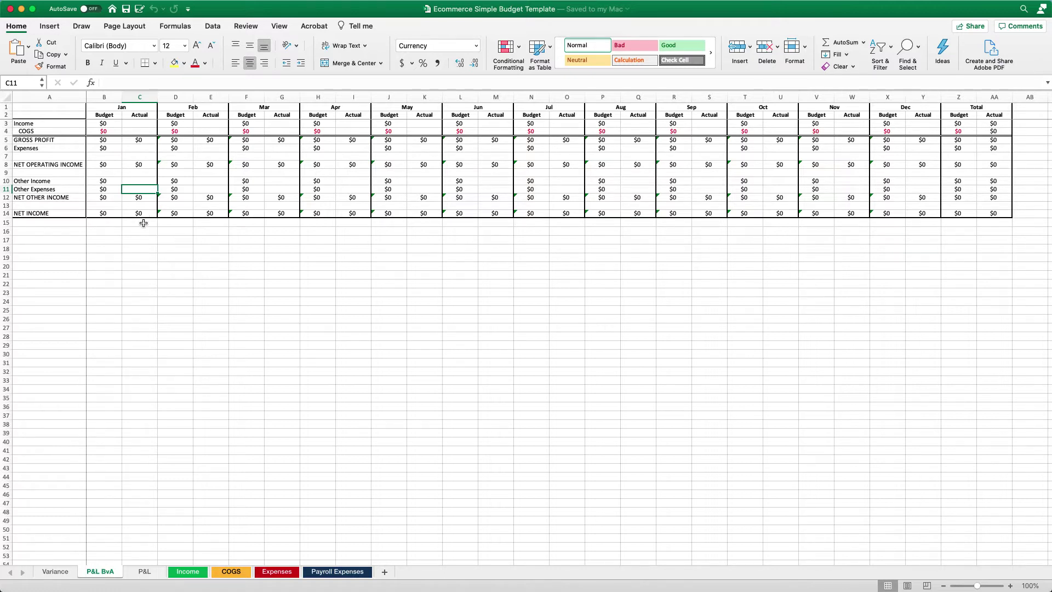
pyautogui.click(55, 571)
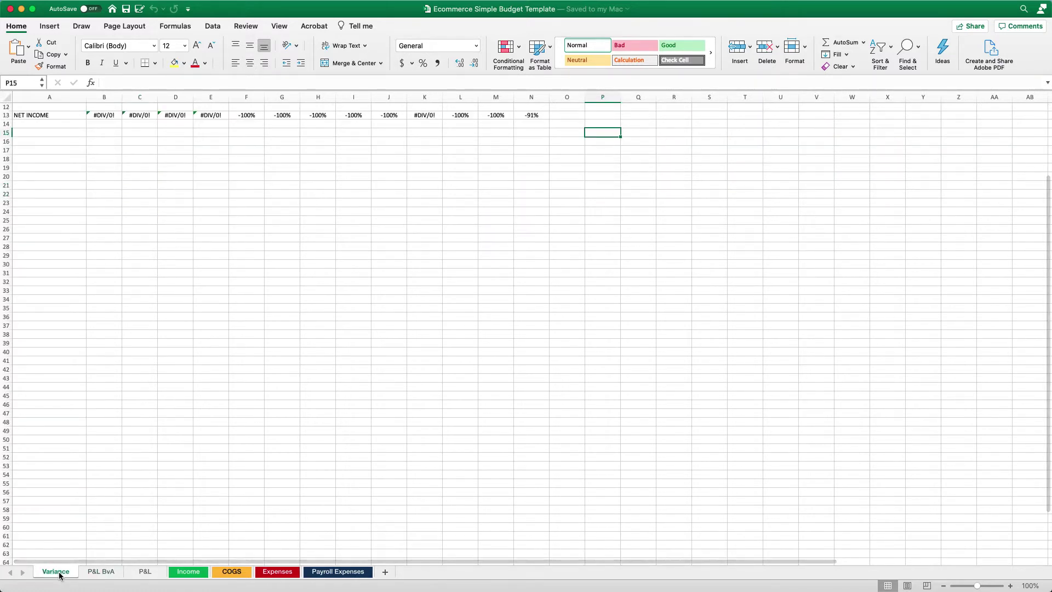
pyautogui.scroll(4, 145, 457)
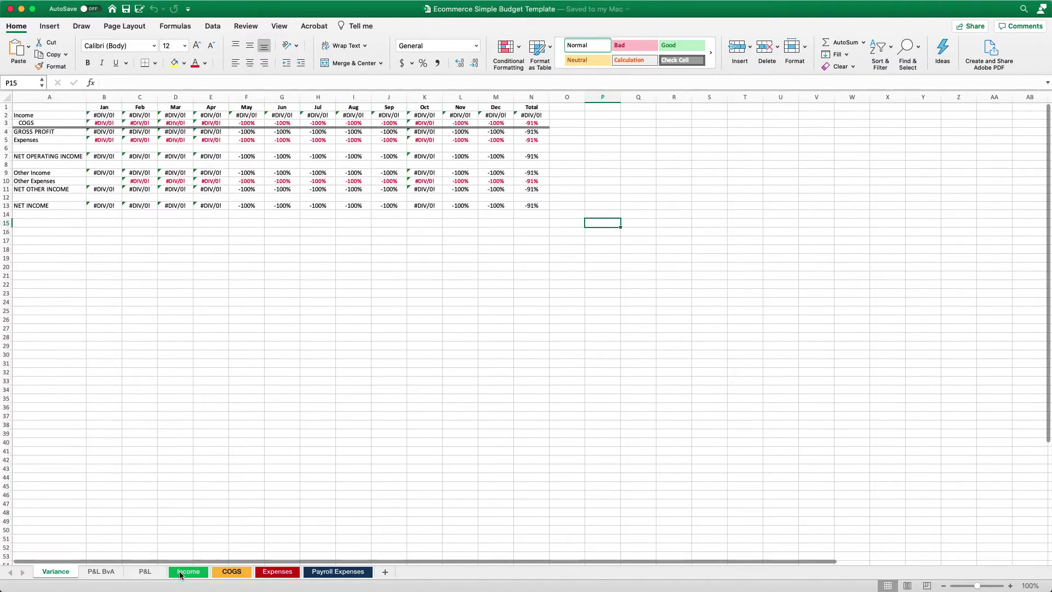
pyautogui.click(147, 572)
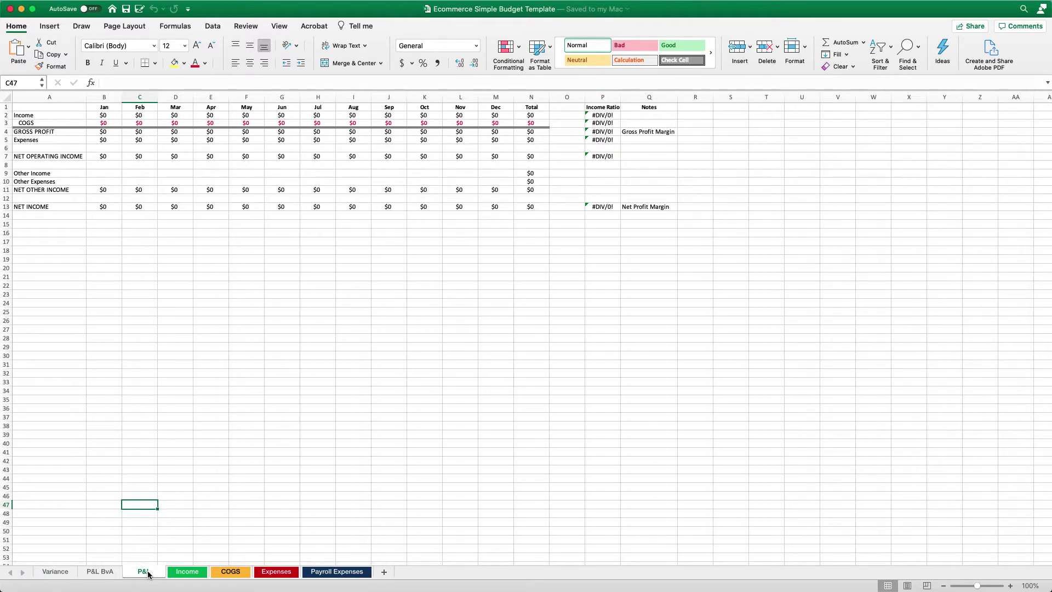
pyautogui.click(191, 573)
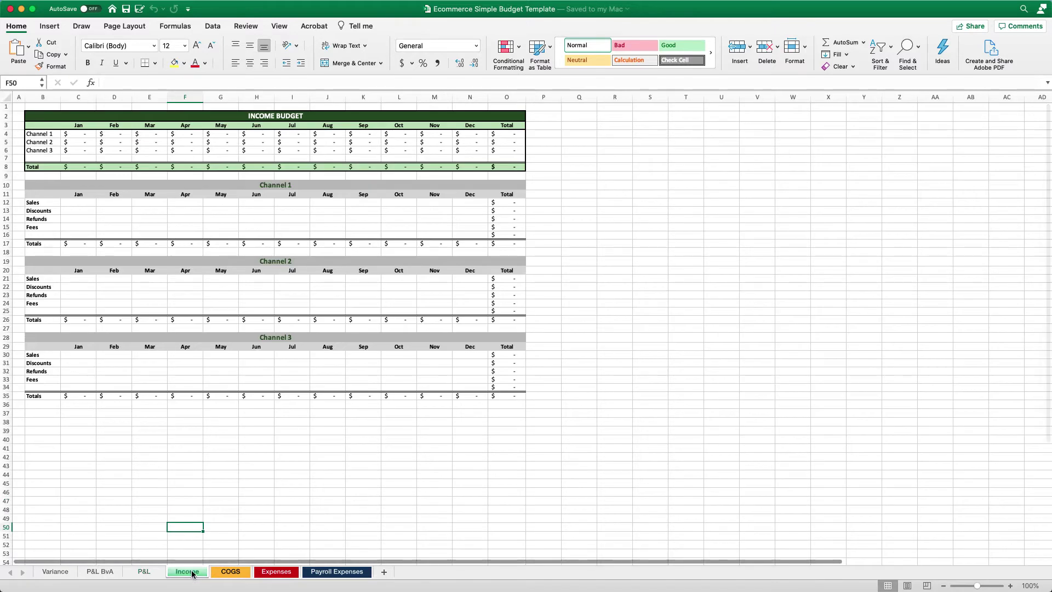
pyautogui.click(230, 573)
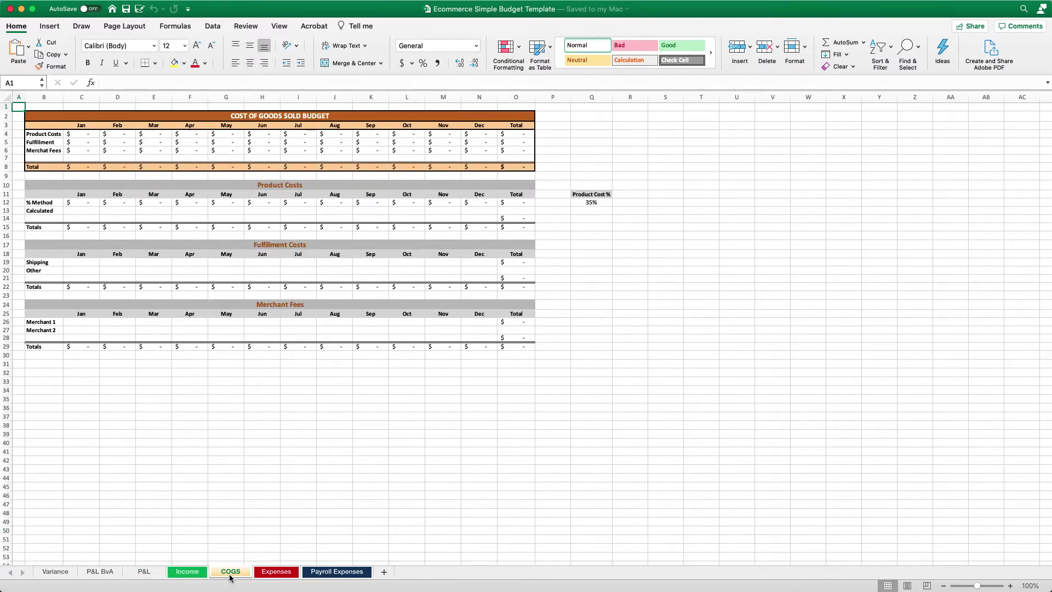
pyautogui.click(267, 572)
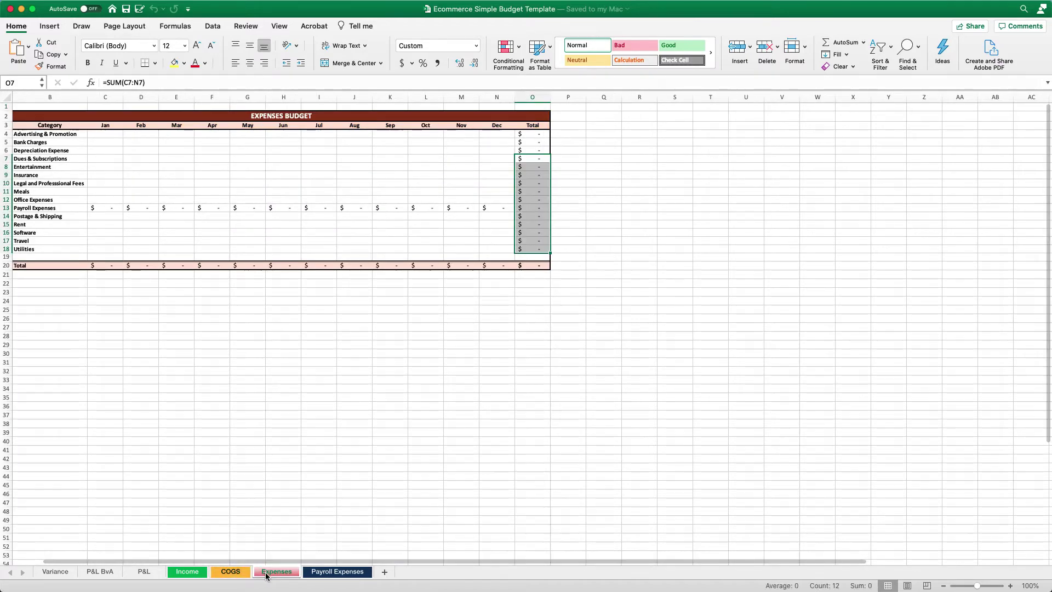
pyautogui.click(287, 479)
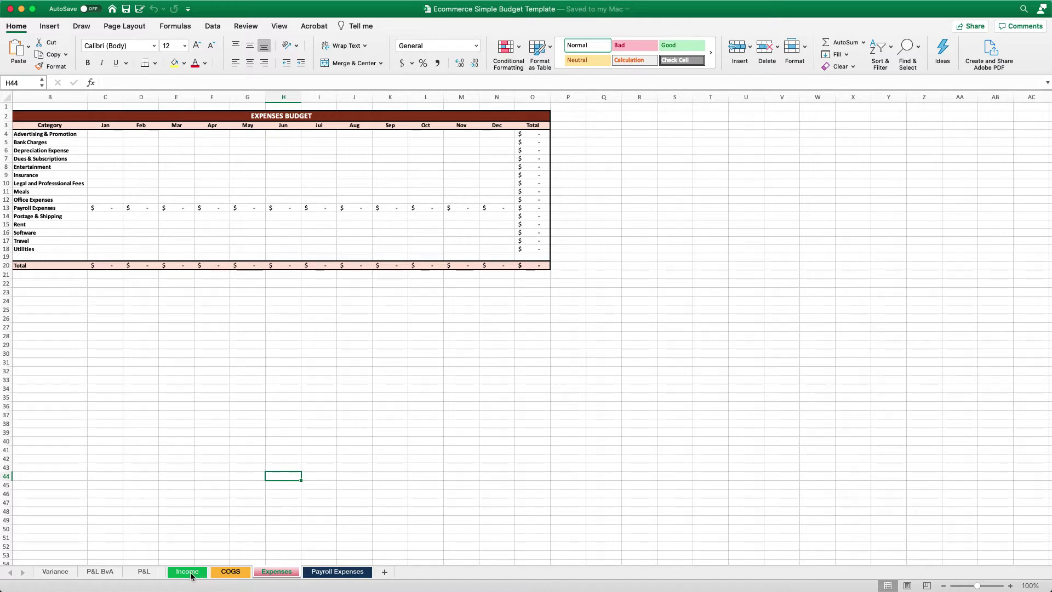
# On the Income sheet, rename the three channels in the Income Budget summary as Shopify, Amazon and Wholesale.
pyautogui.click(187, 571)
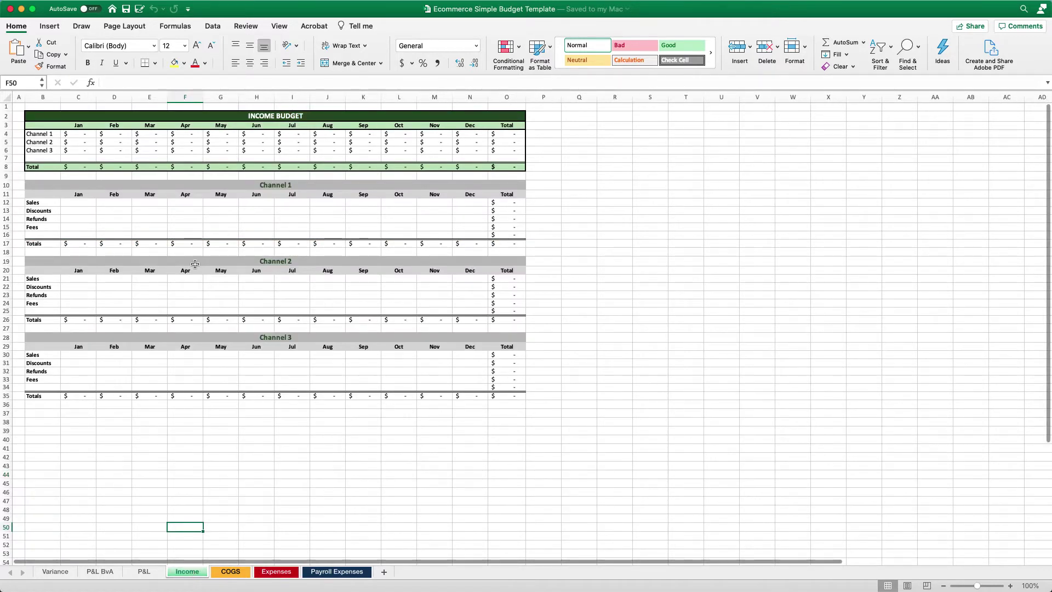
pyautogui.scroll(-3, 195, 264)
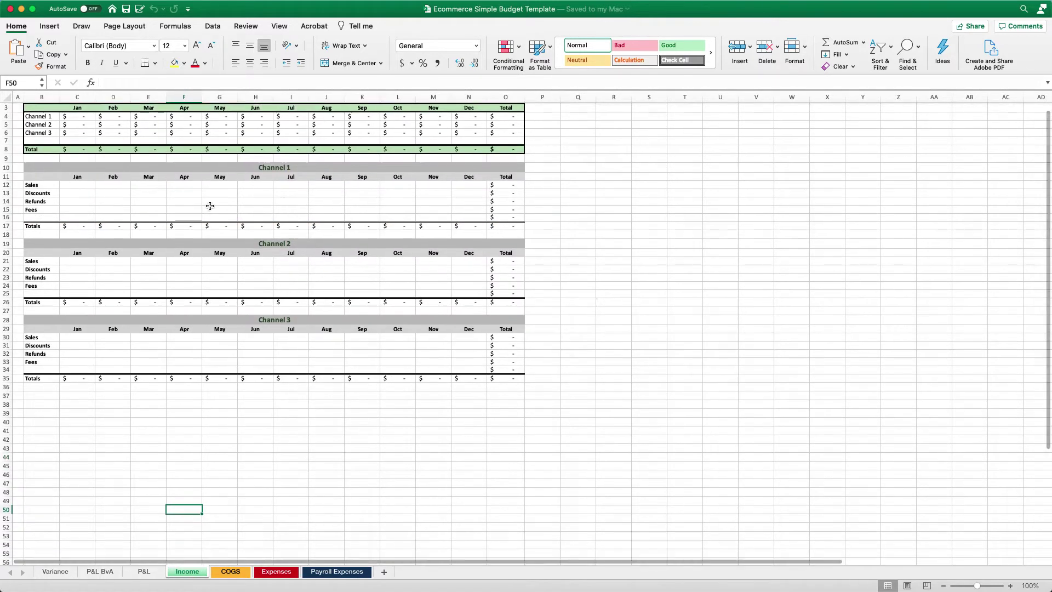
pyautogui.scroll(3, 164, 254)
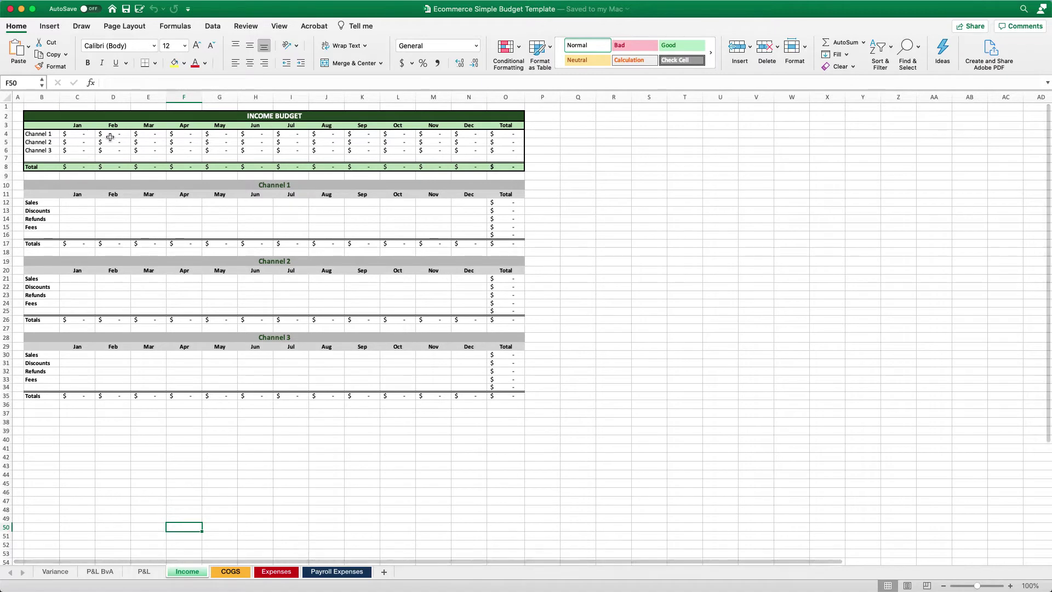
pyautogui.hscroll(-1, 110, 137)
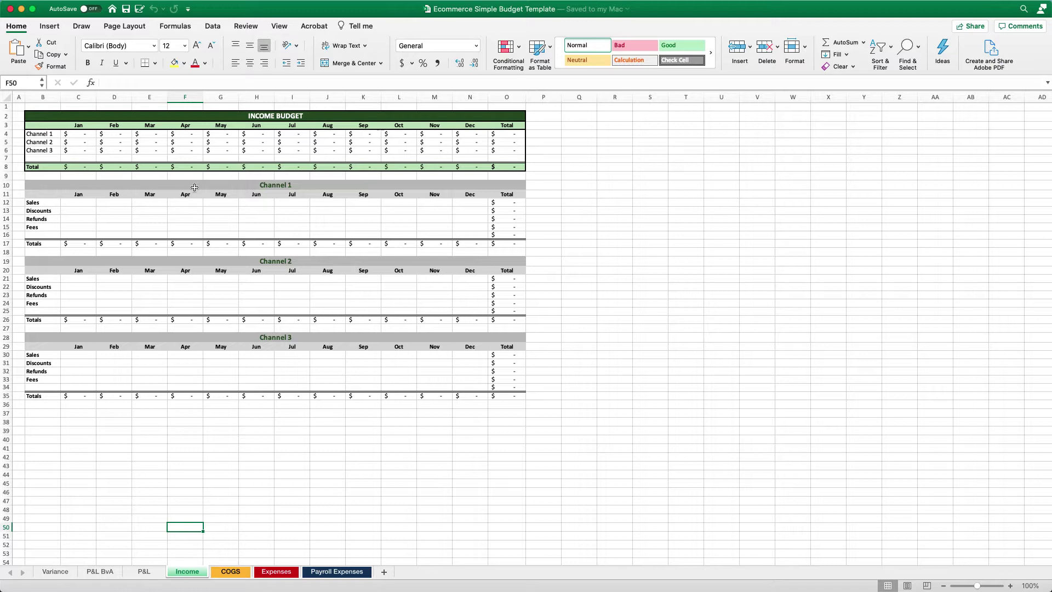
pyautogui.click(49, 137)
pyautogui.write('Shopify')
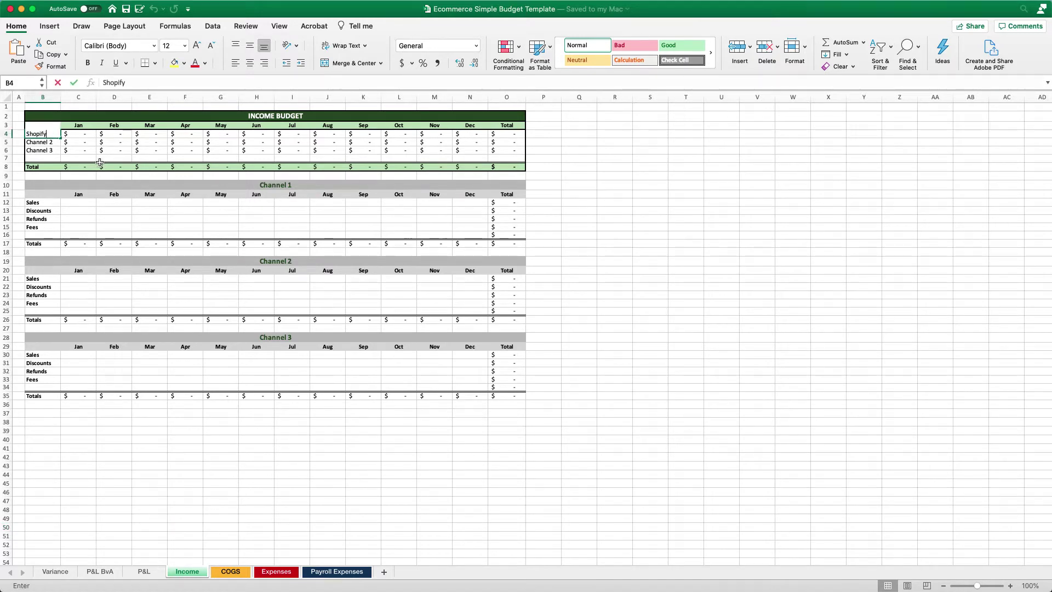
pyautogui.press('Return')
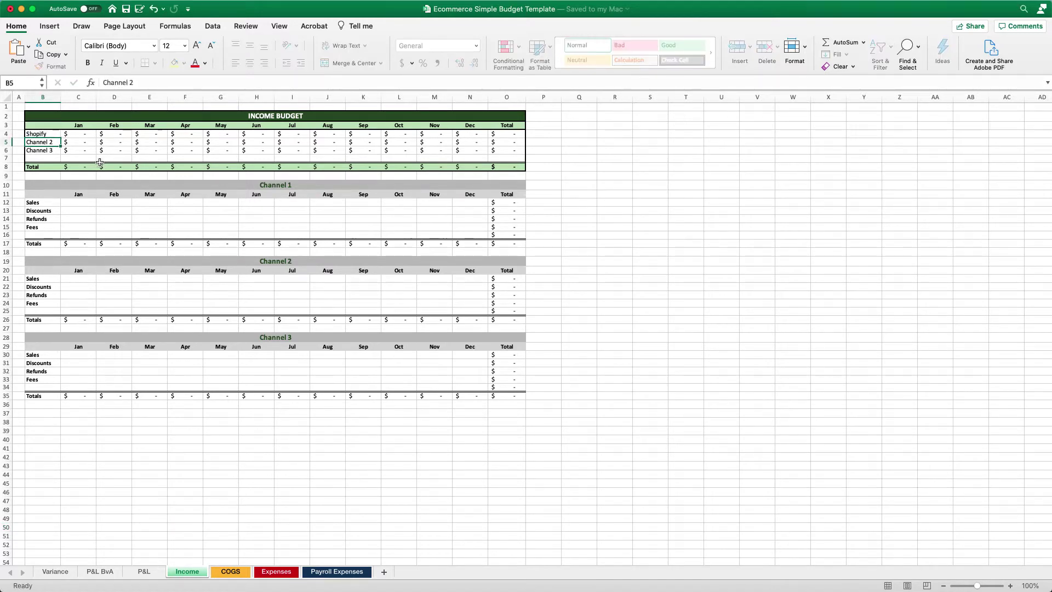
pyautogui.write('Amazon')
pyautogui.press('Return')
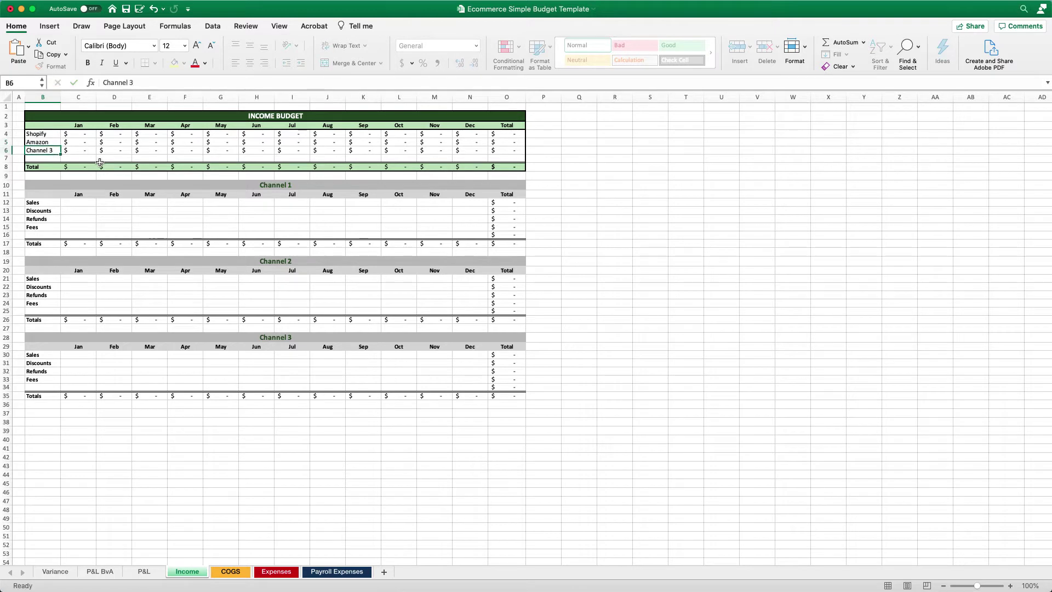
pyautogui.write('Wholesale')
pyautogui.press('Return')
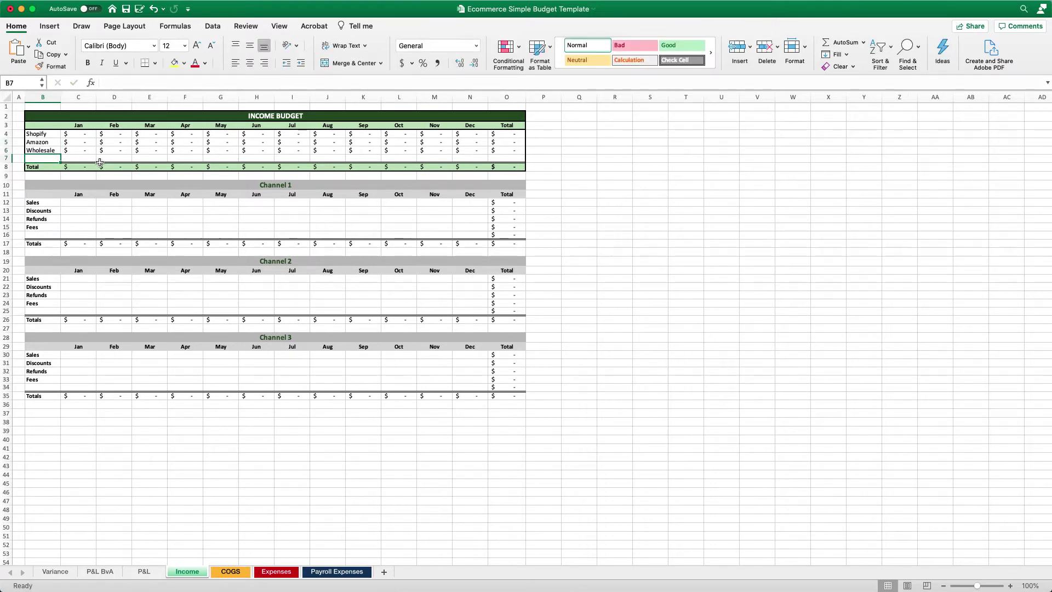
pyautogui.click(267, 187)
pyautogui.press('Return')
pyautogui.write('sales')
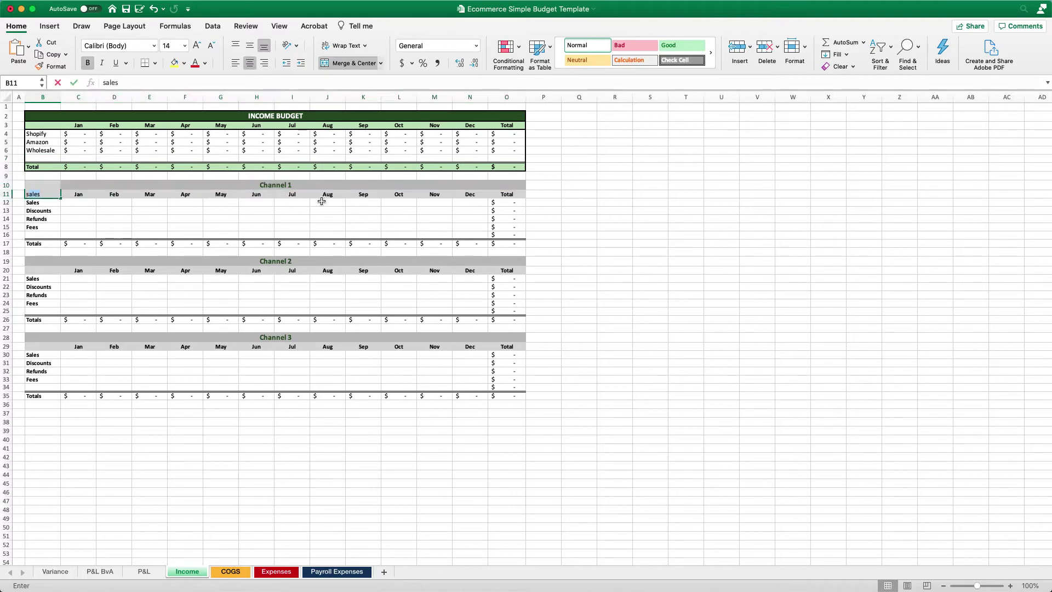
pyautogui.press('Escape')
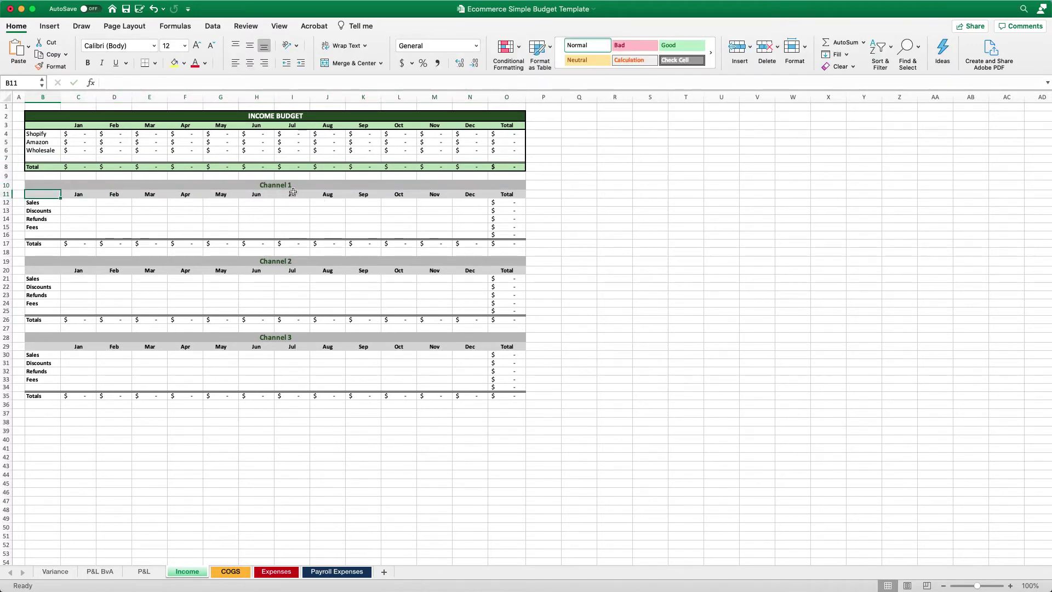
# Retitle the Channel 1, Channel 2 and Channel 3 section headings as Shopify, Amazon and Wholesale.
pyautogui.click(281, 185)
pyautogui.write('Shop')
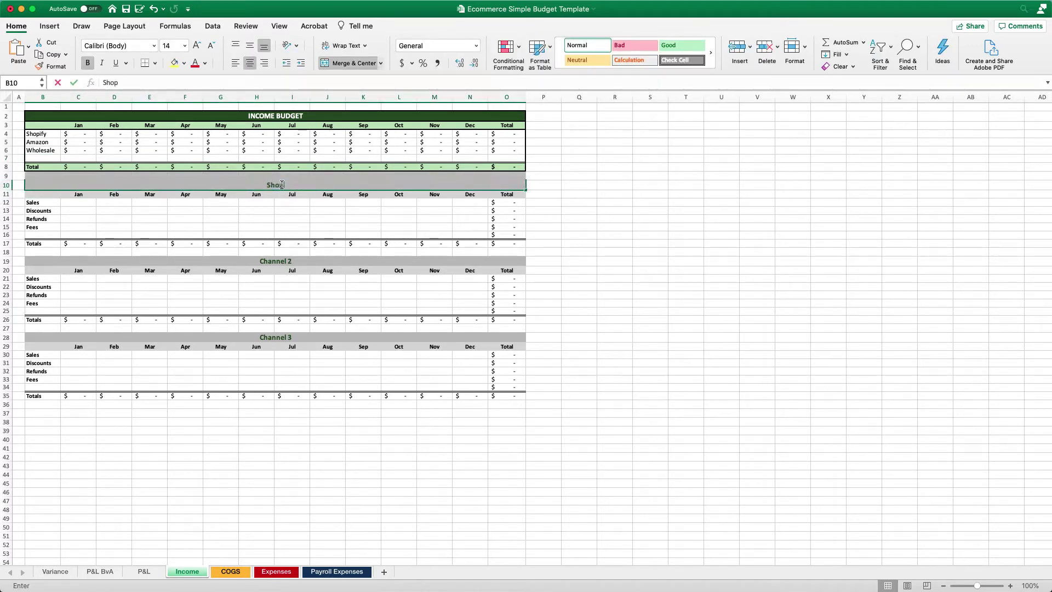
pyautogui.write('ify')
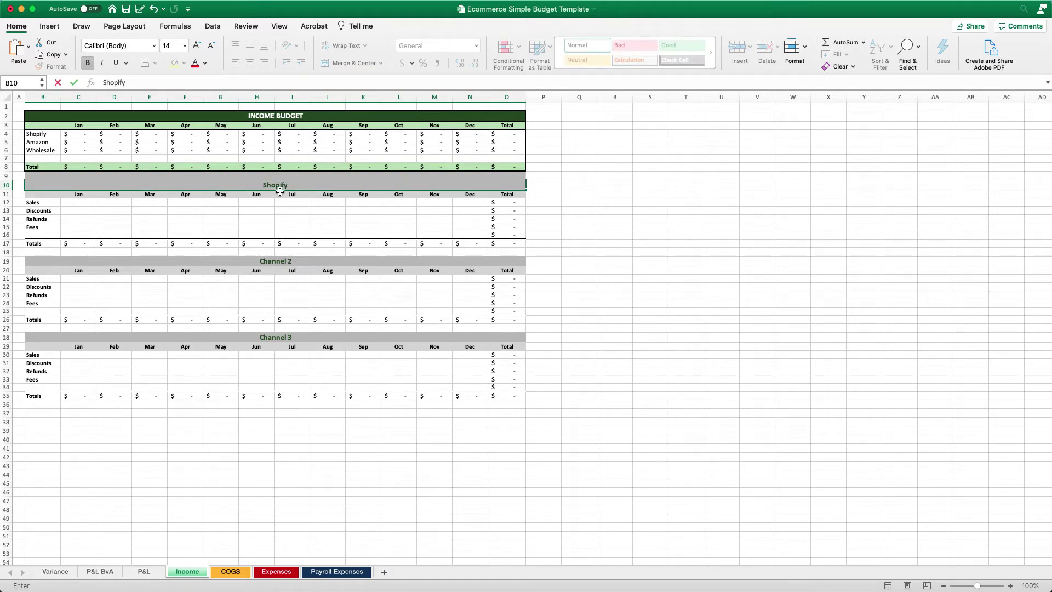
pyautogui.click(272, 262)
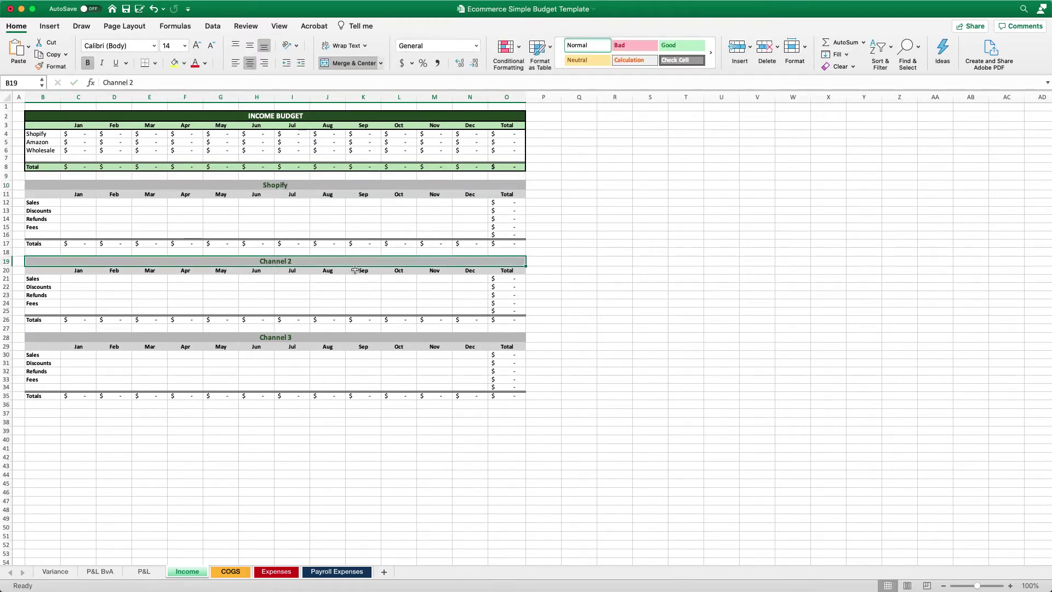
pyautogui.write('Amazon')
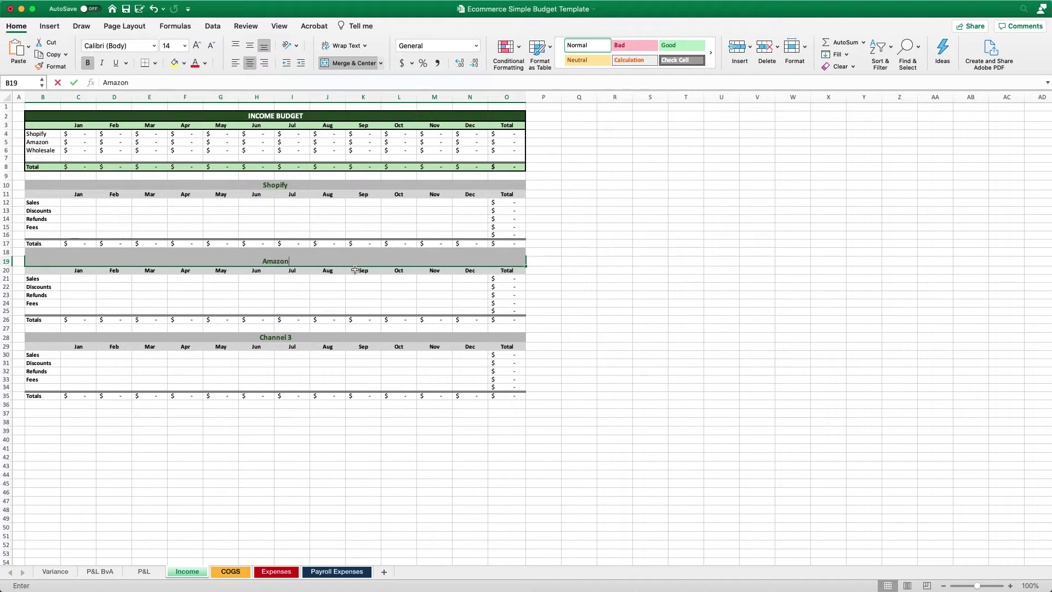
pyautogui.press('Return')
pyautogui.click(276, 338)
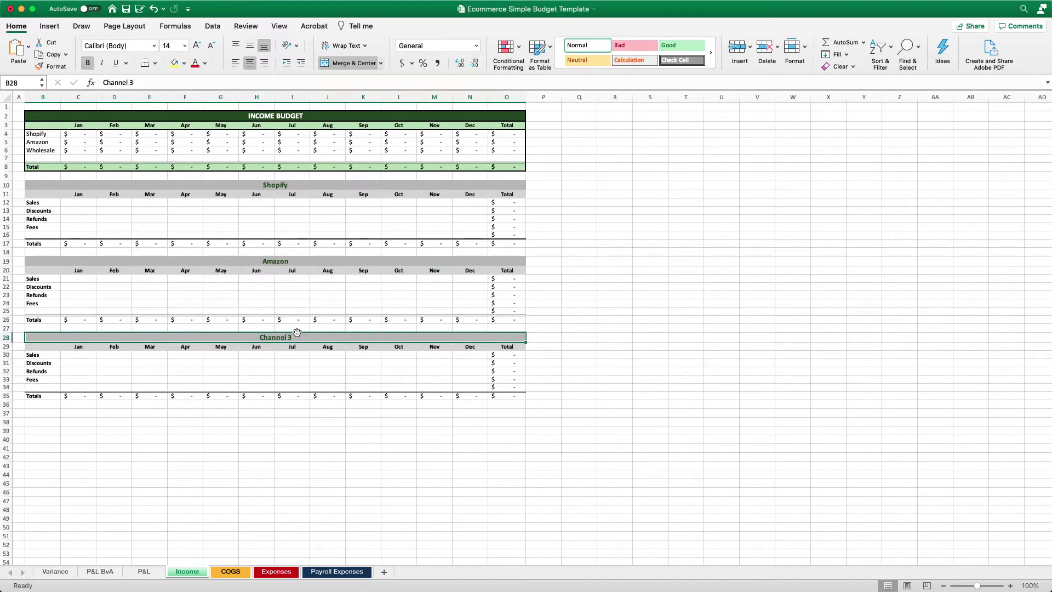
pyautogui.write('Wholesom')
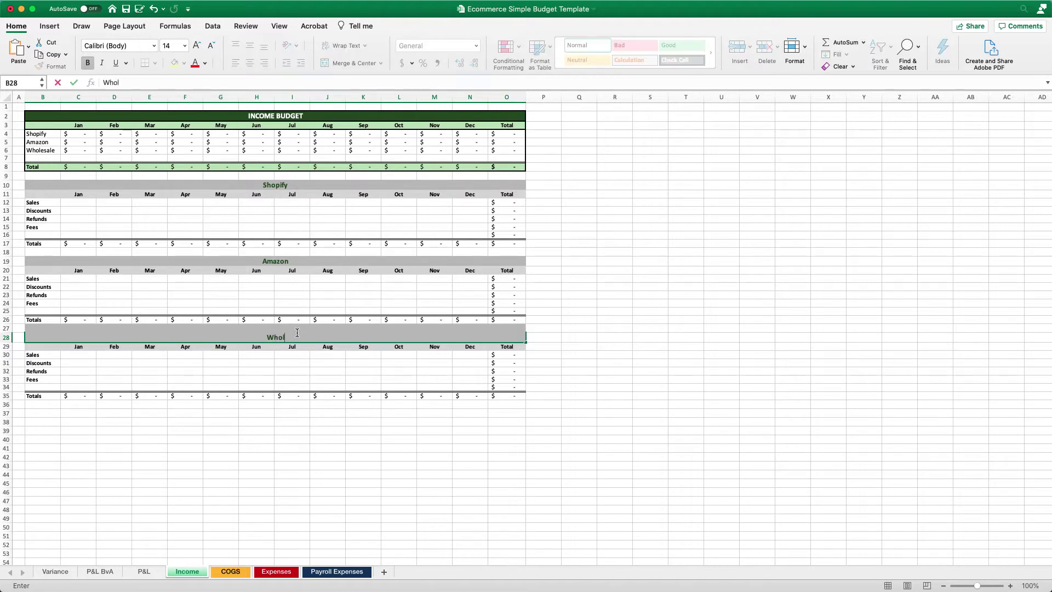
pyautogui.press('BackSpace')
pyautogui.press('BackSpace')
pyautogui.write('ale')
pyautogui.press('Return')
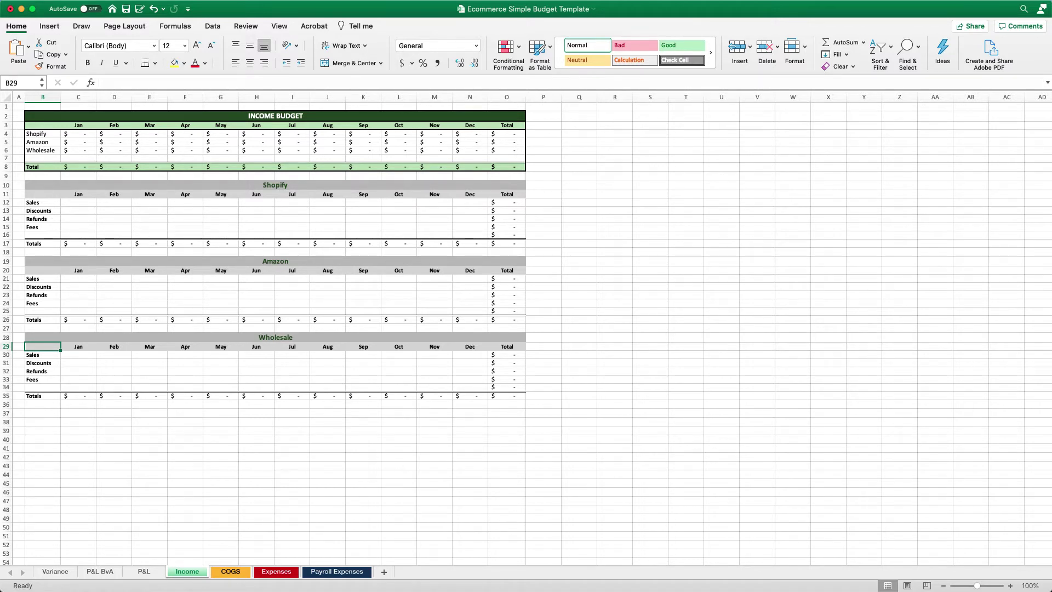
# Compare the Shopify budget with the Shopify Previous Year table, and inspect the projected growth rate and the January sales formula.
pyautogui.scroll(1, 54, 256)
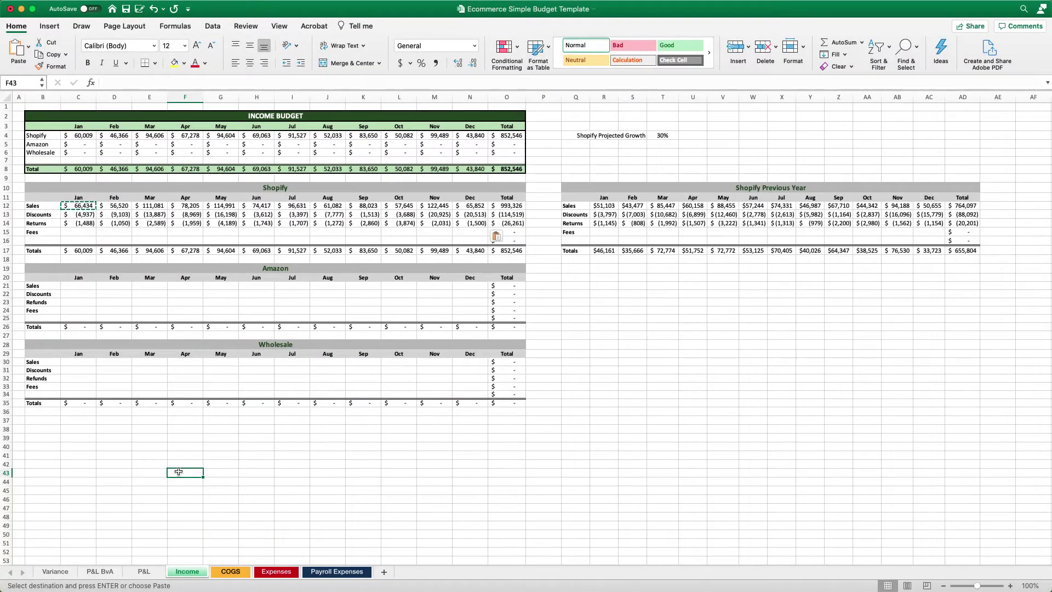
pyautogui.press('Escape')
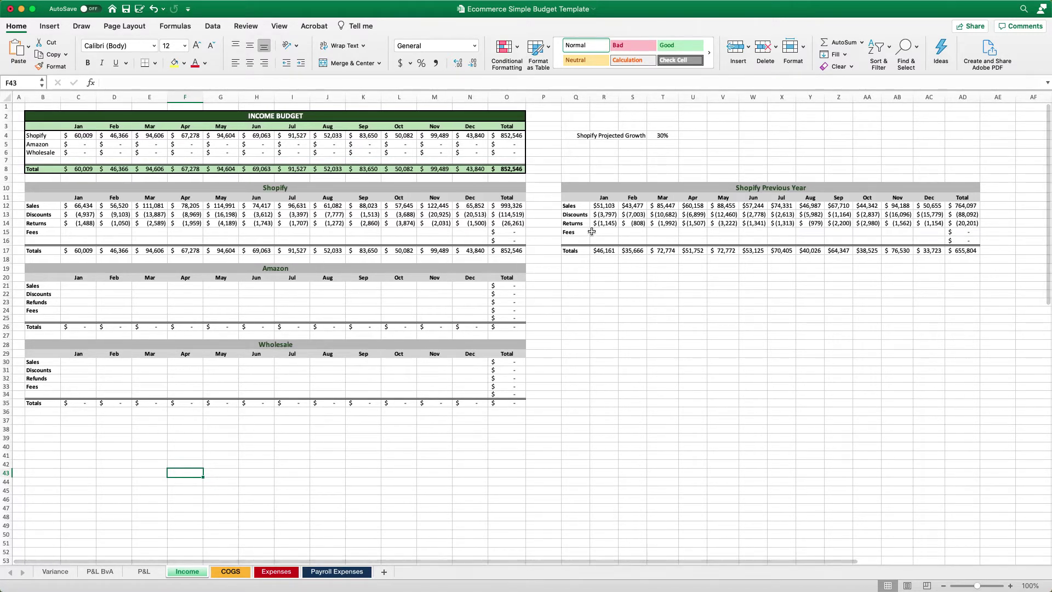
pyautogui.click(541, 208)
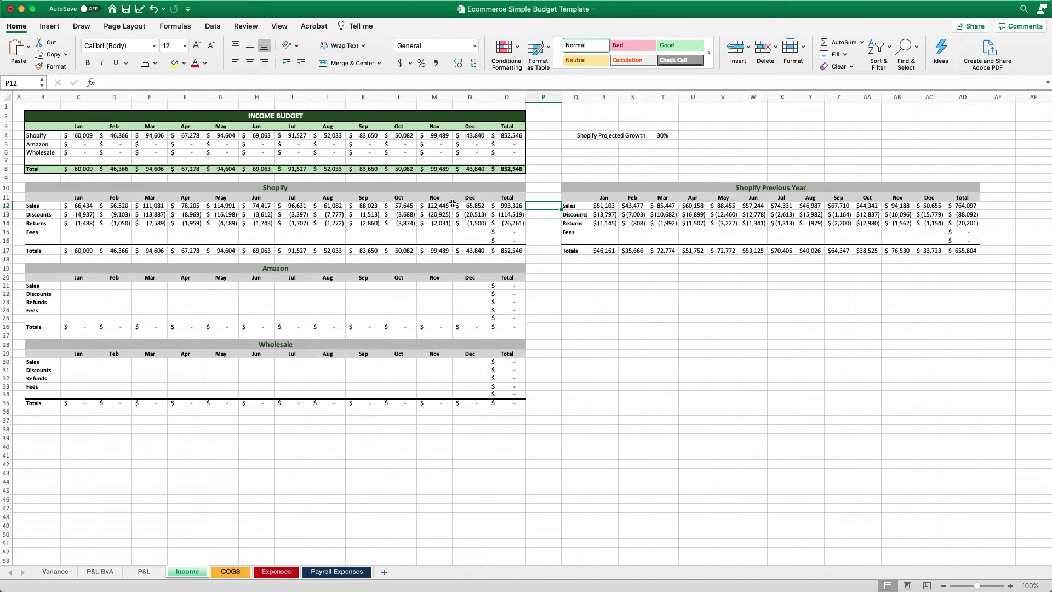
pyautogui.hscroll(1, 655, 135)
pyautogui.hscroll(-1, 657, 140)
pyautogui.scroll(1, 658, 140)
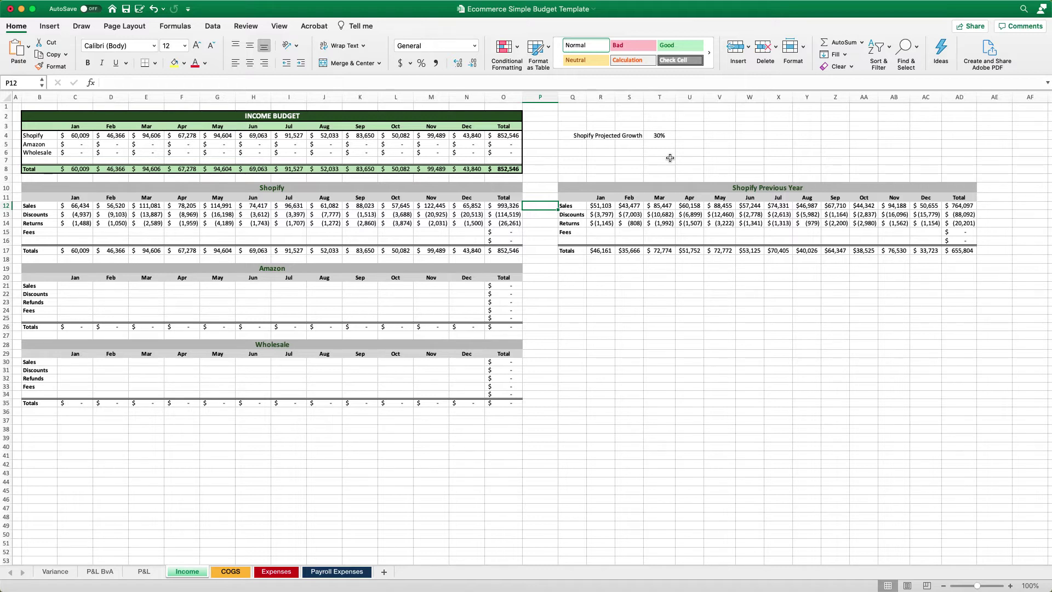
pyautogui.click(660, 136)
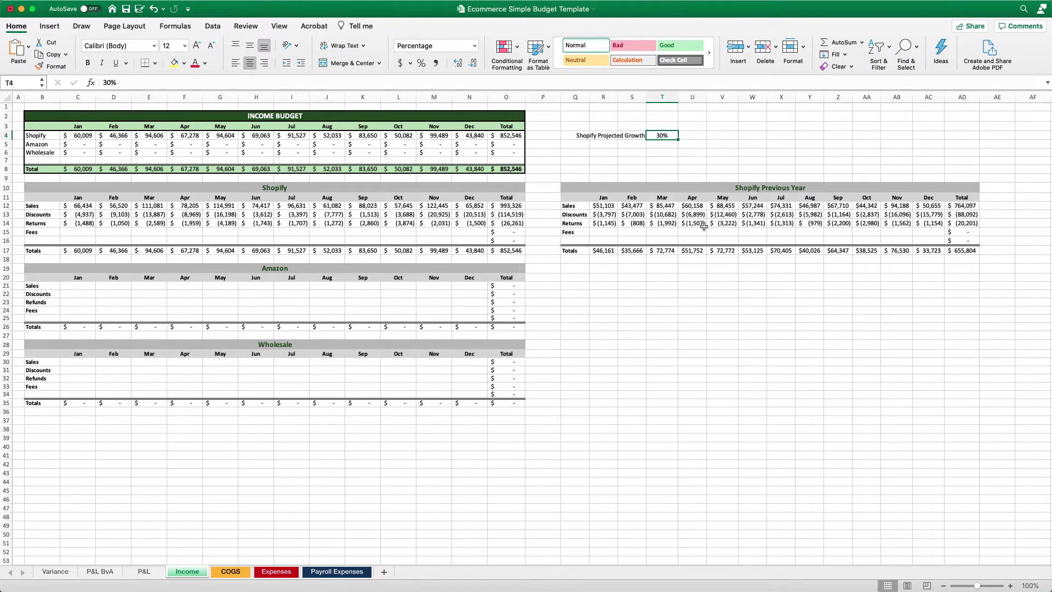
pyautogui.scroll(-1, 703, 225)
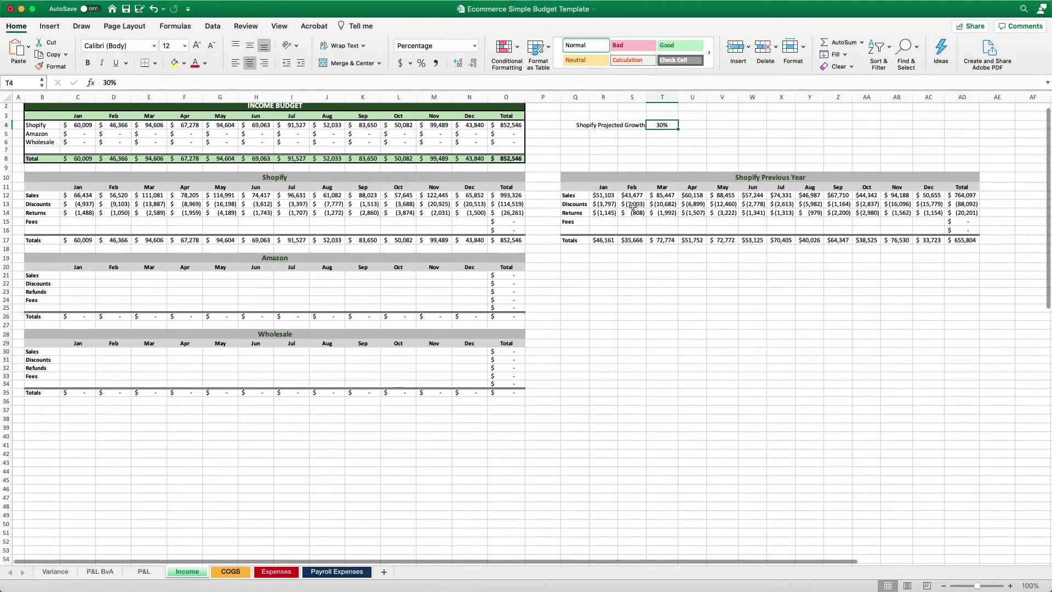
pyautogui.click(78, 195)
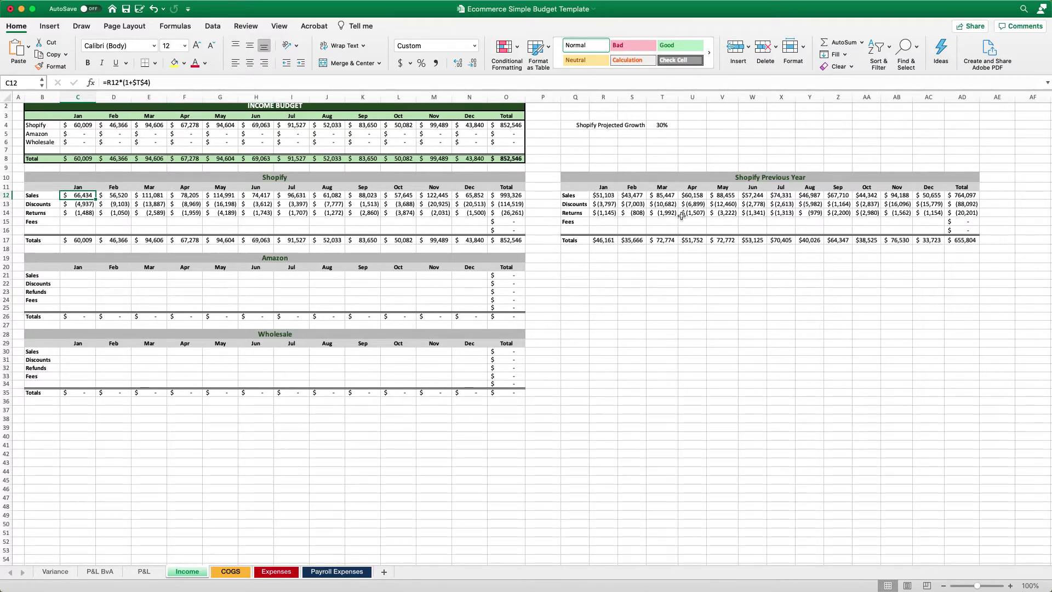
pyautogui.scroll(1, 682, 217)
pyautogui.scroll(-1, 682, 217)
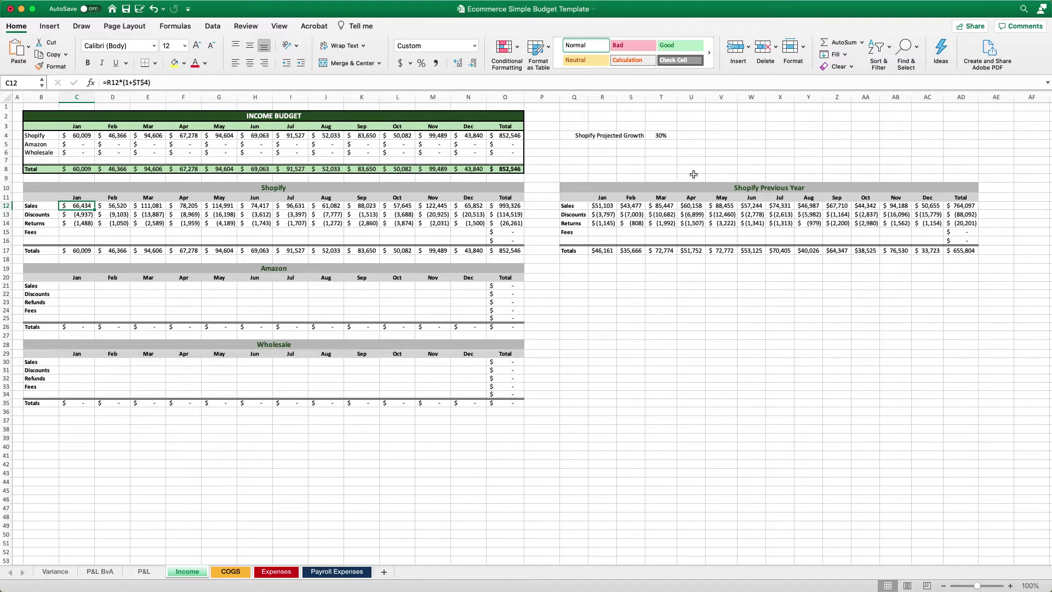
pyautogui.click(661, 135)
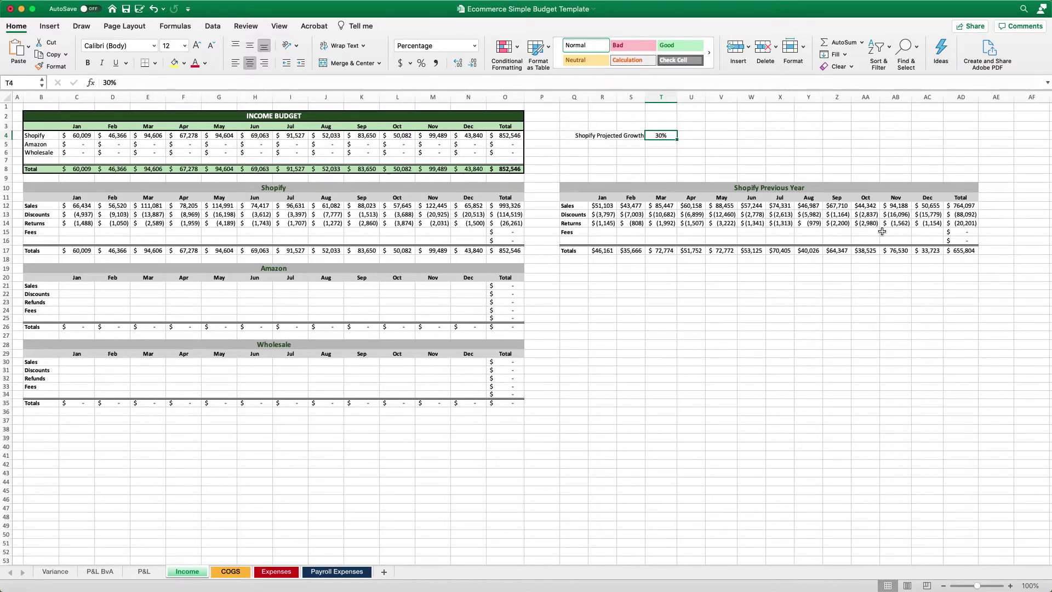
pyautogui.hscroll(-1, 703, 177)
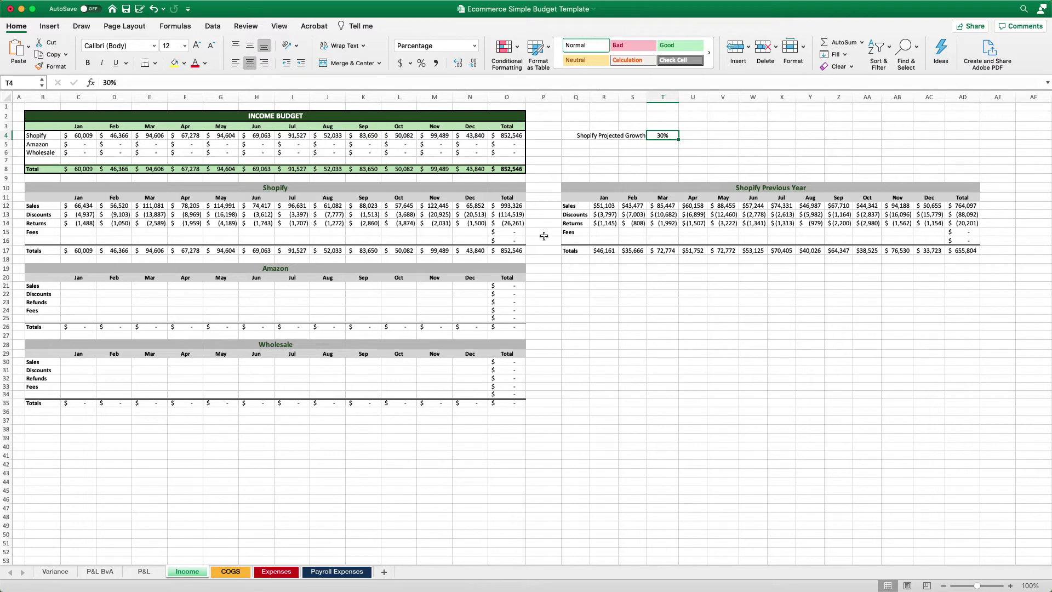
# Check the Shopify budget total, and examine the Amazon Previous Year monthly totals, January refunded sales formula and Amazon projected growth rate.
pyautogui.click(518, 251)
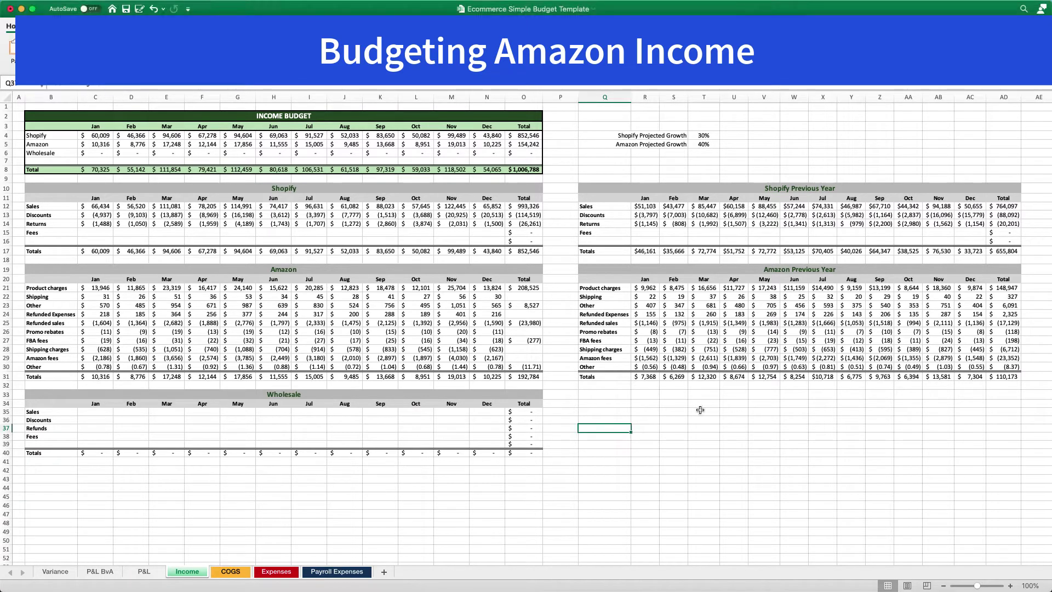
pyautogui.click(655, 377)
pyautogui.moveTo(656, 377); pyautogui.dragTo(967, 378)
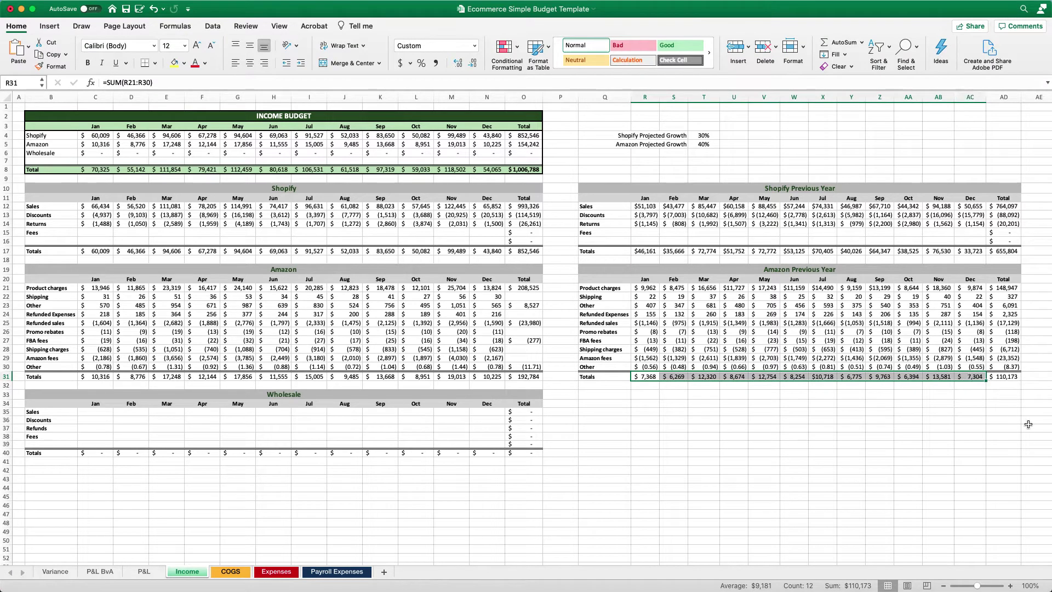
pyautogui.hscroll(1, 1030, 426)
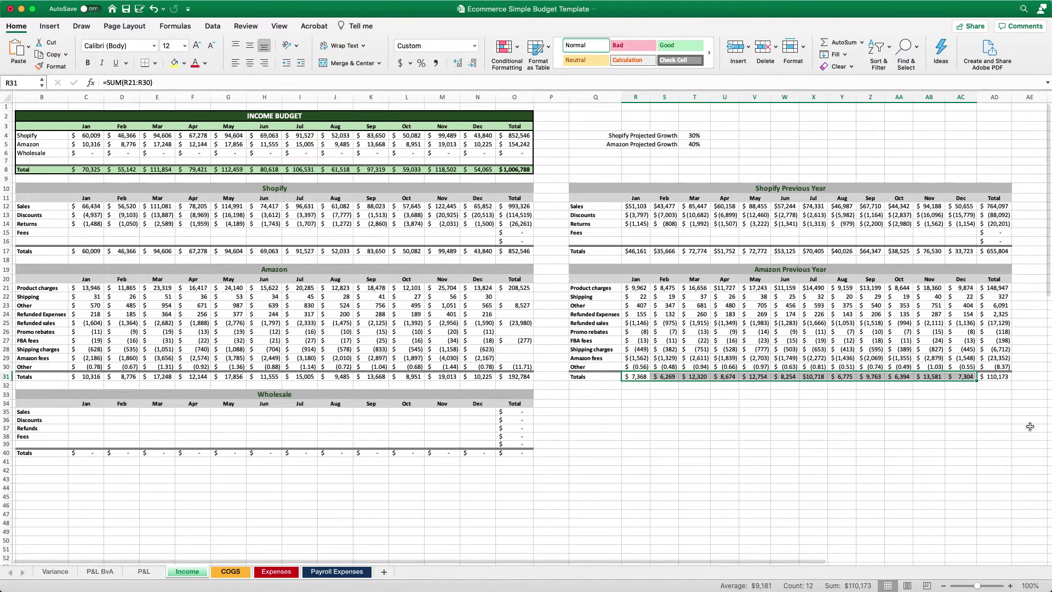
pyautogui.hscroll(-1, 1030, 426)
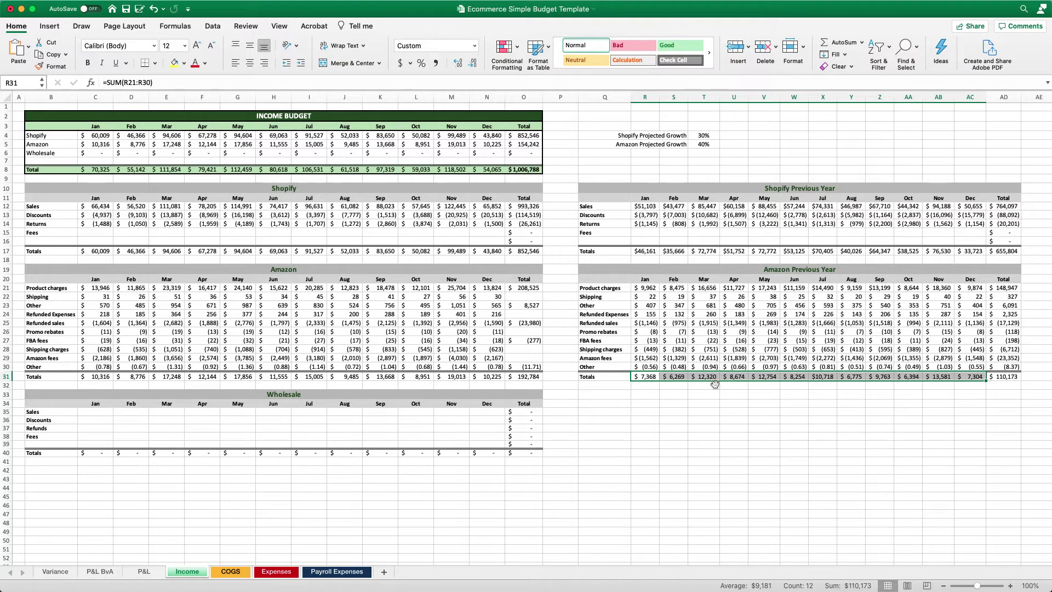
pyautogui.click(650, 325)
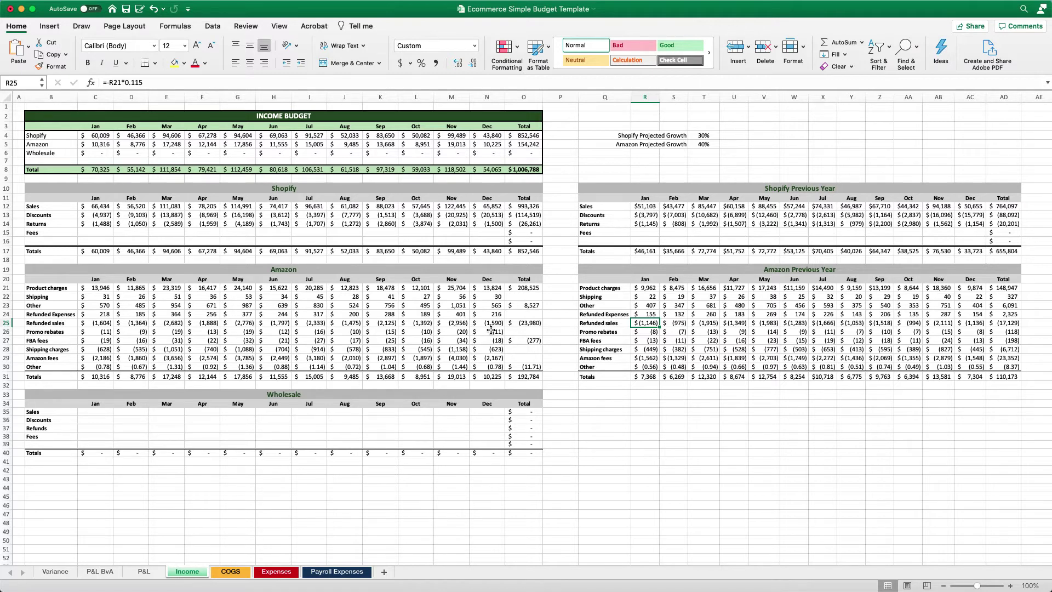
pyautogui.scroll(-1, 707, 299)
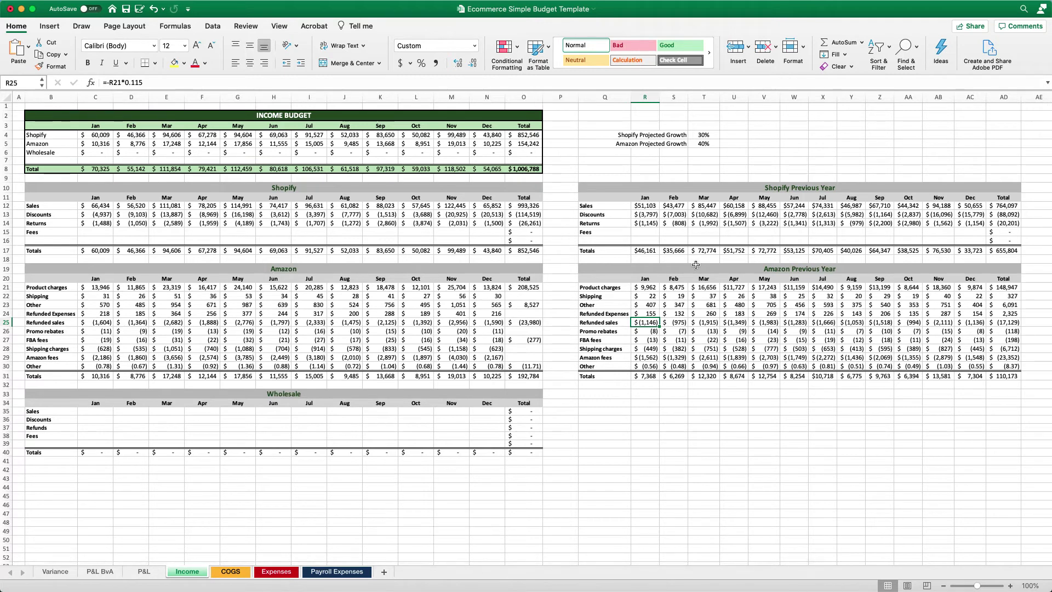
pyautogui.click(708, 145)
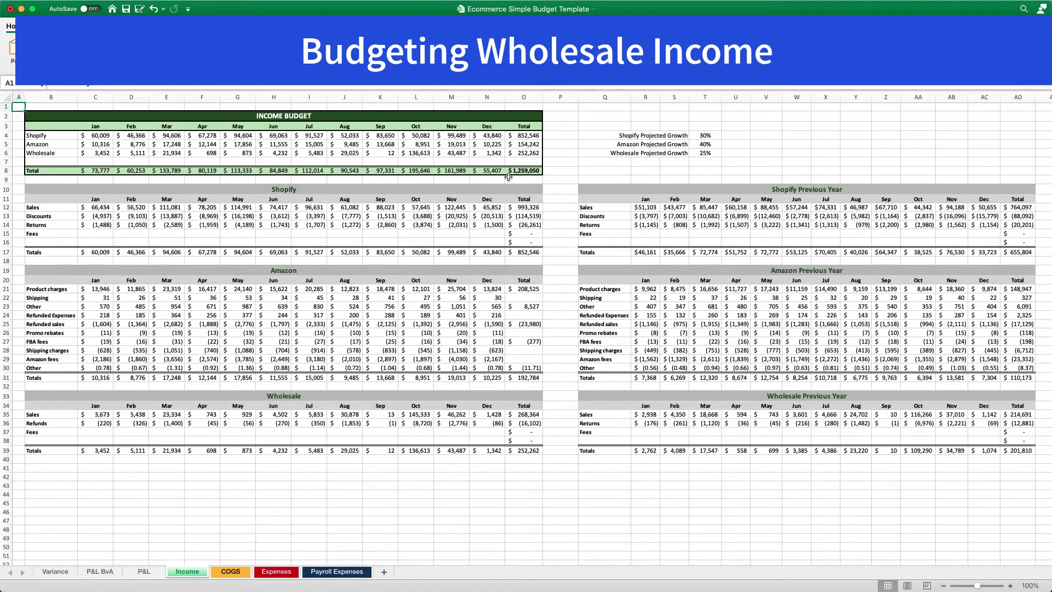
# Inspect the Income Budget grand total formula, the Wholesale projected growth rate and the September Amazon total.
pyautogui.click(530, 170)
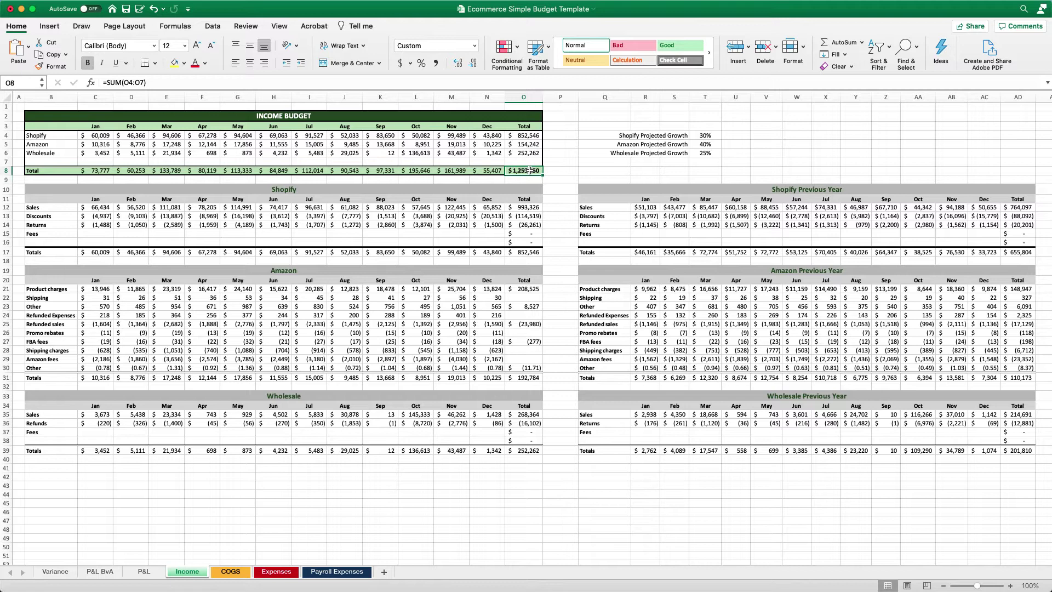
pyautogui.click(708, 153)
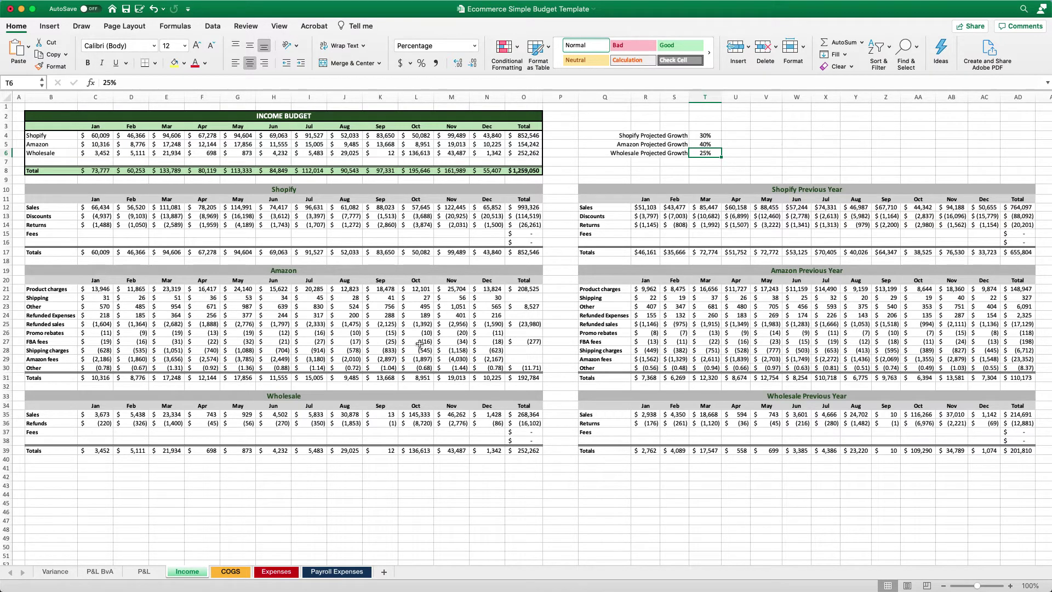
pyautogui.click(380, 378)
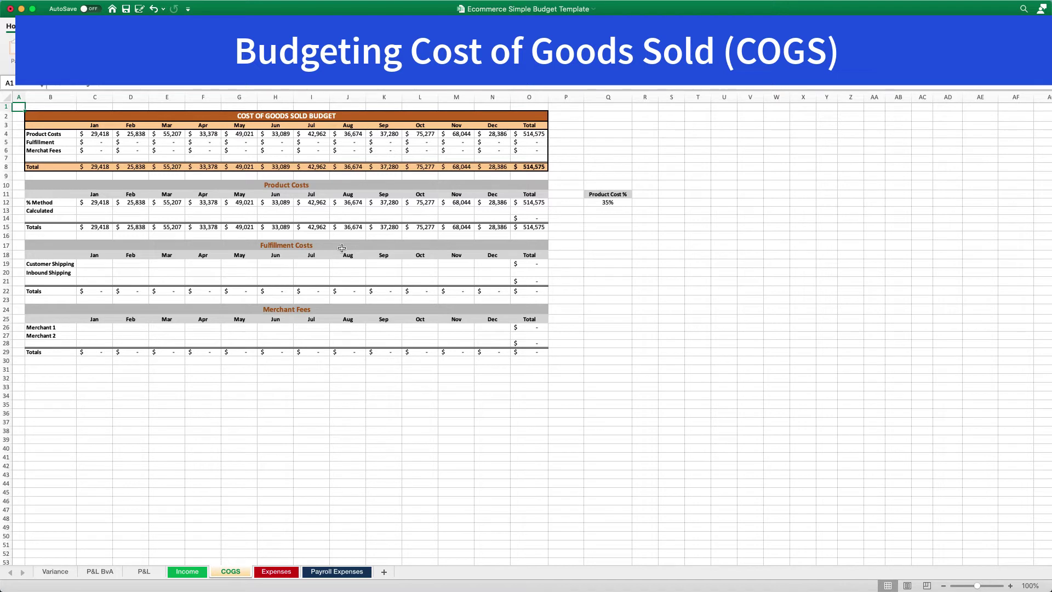
# On the COGS sheet, correct the misspelled third row label in the Cost of Goods Sold Budget summary as Merchant Fees.
pyautogui.scroll(-1, 132, 185)
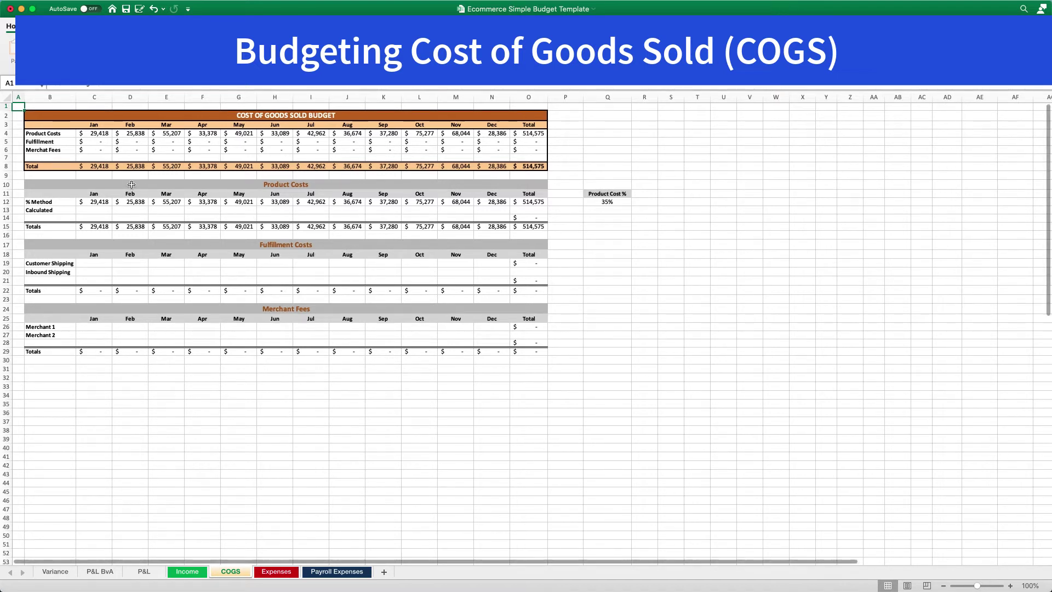
pyautogui.click(58, 149)
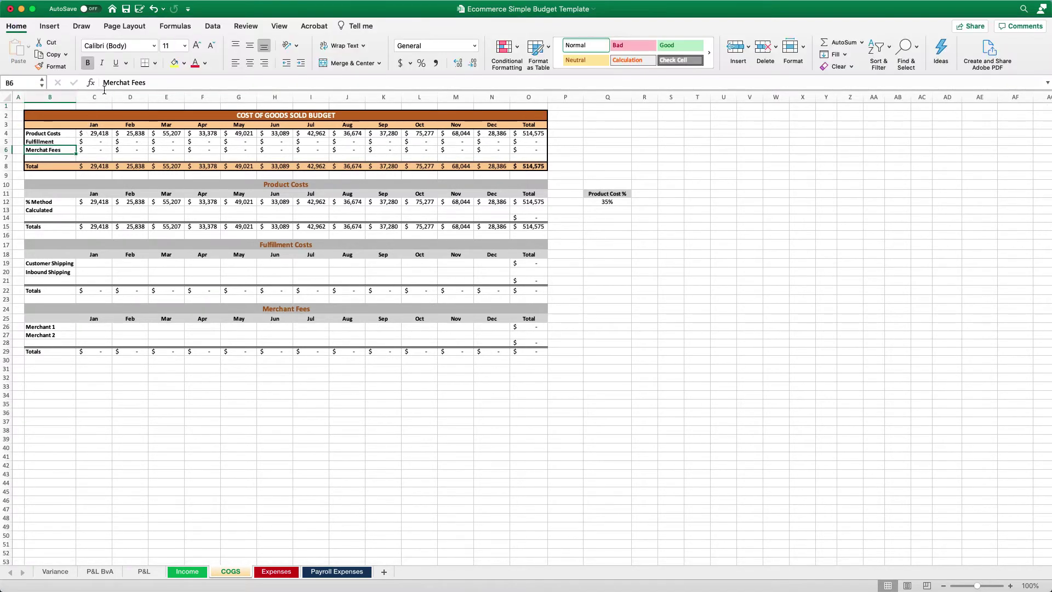
pyautogui.click(127, 83)
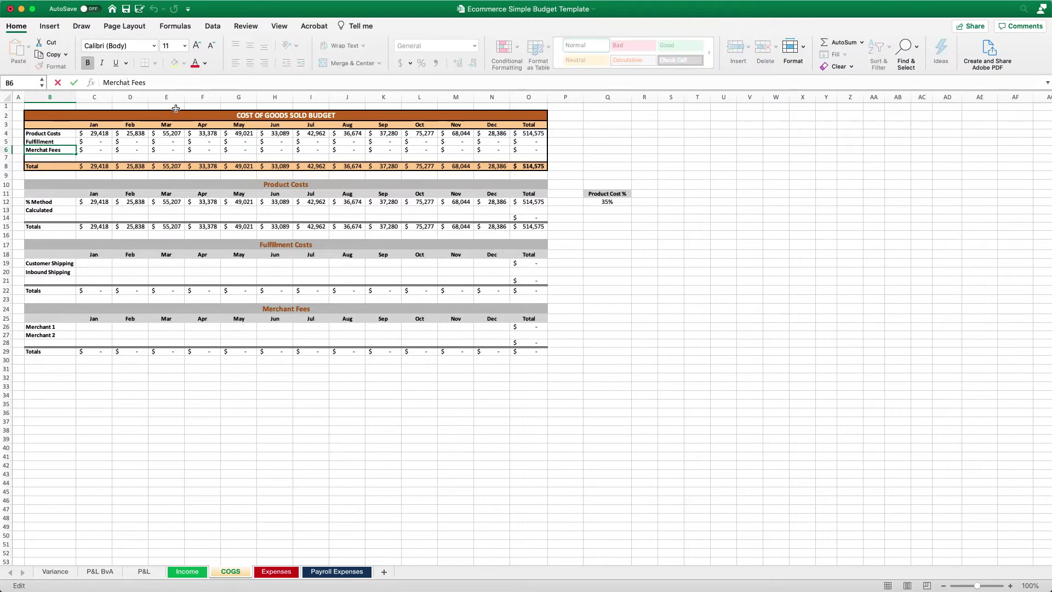
pyautogui.write('n')
pyautogui.press('Return')
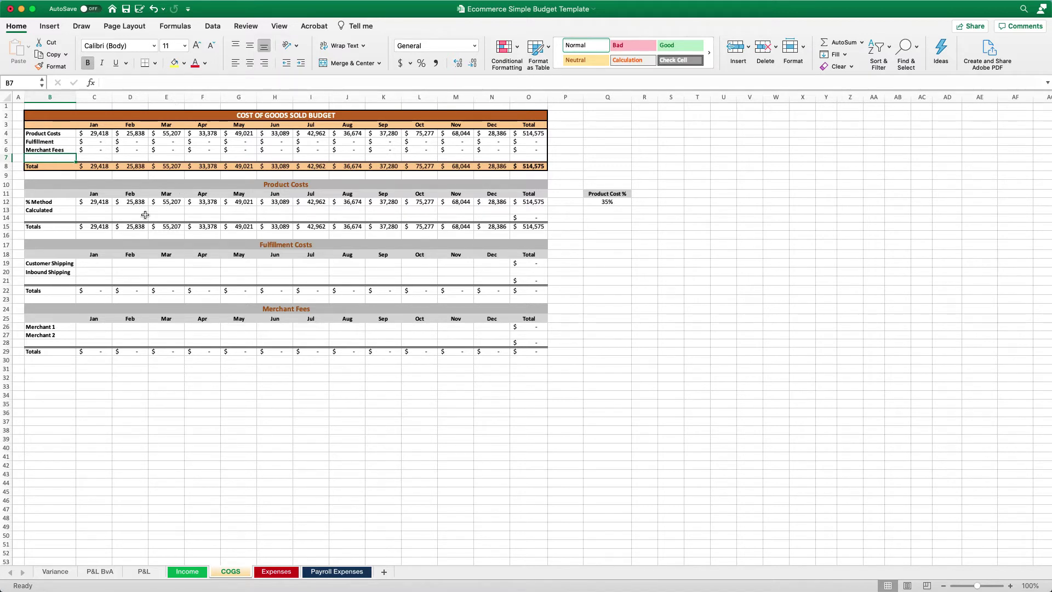
# Inspect the January % Method formula under Product Costs and the Product Cost % rate that it uses.
pyautogui.click(94, 201)
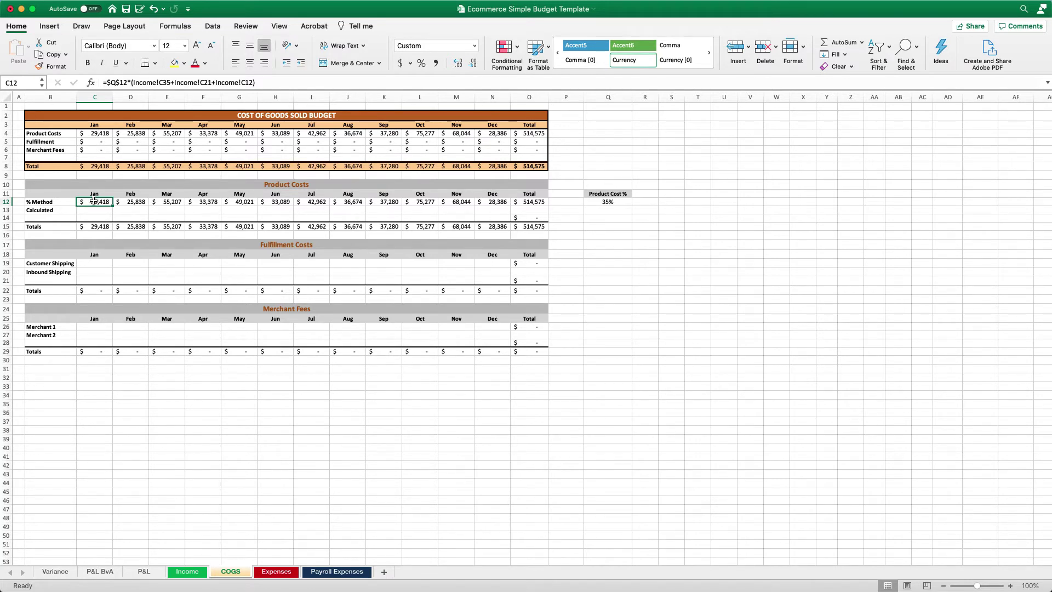
pyautogui.scroll(-1, 383, 219)
pyautogui.click(608, 198)
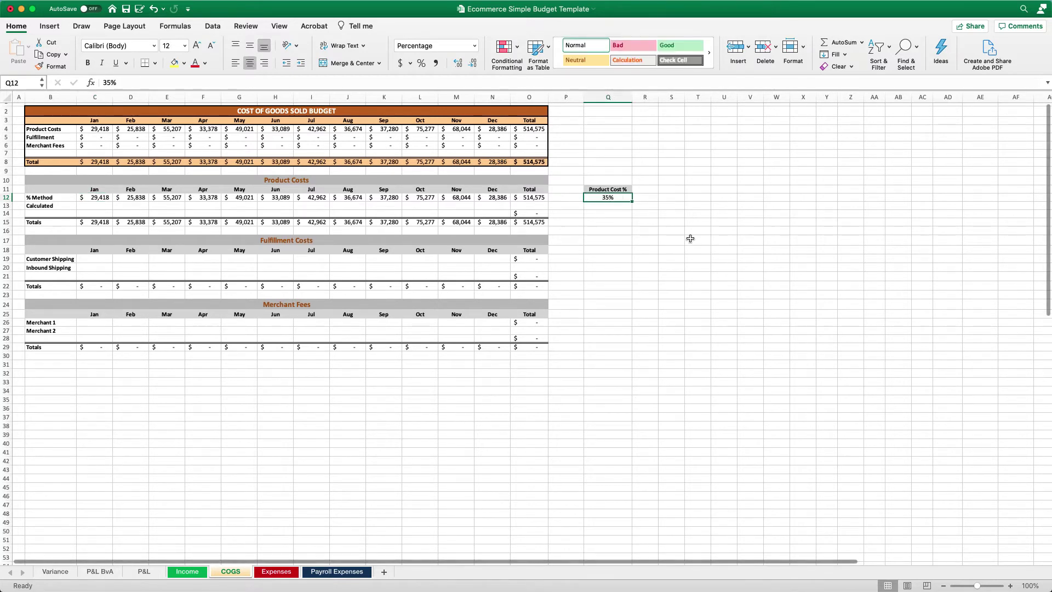
pyautogui.scroll(1, 690, 238)
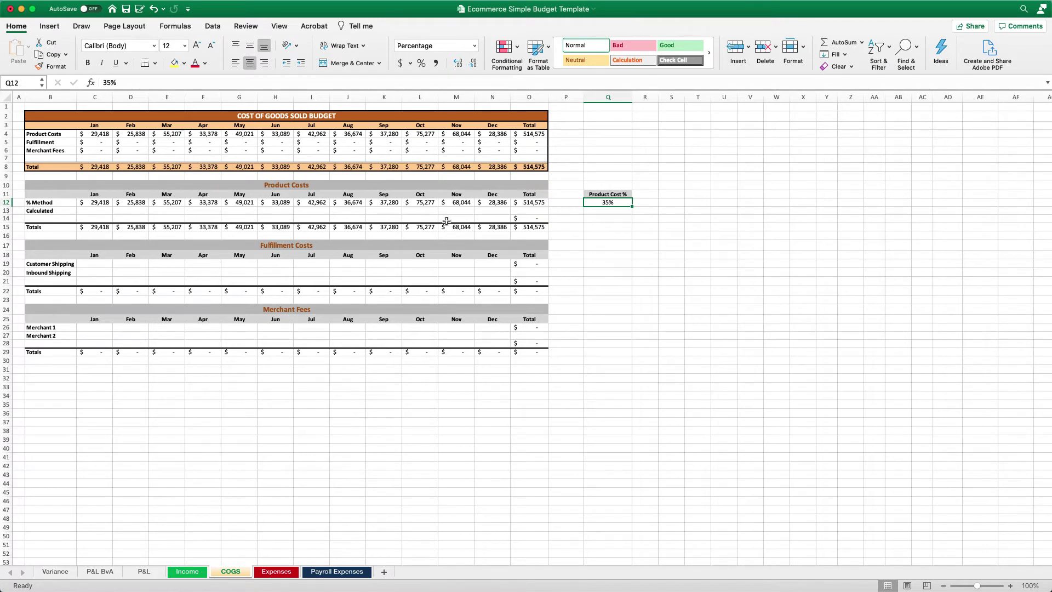
pyautogui.click(100, 202)
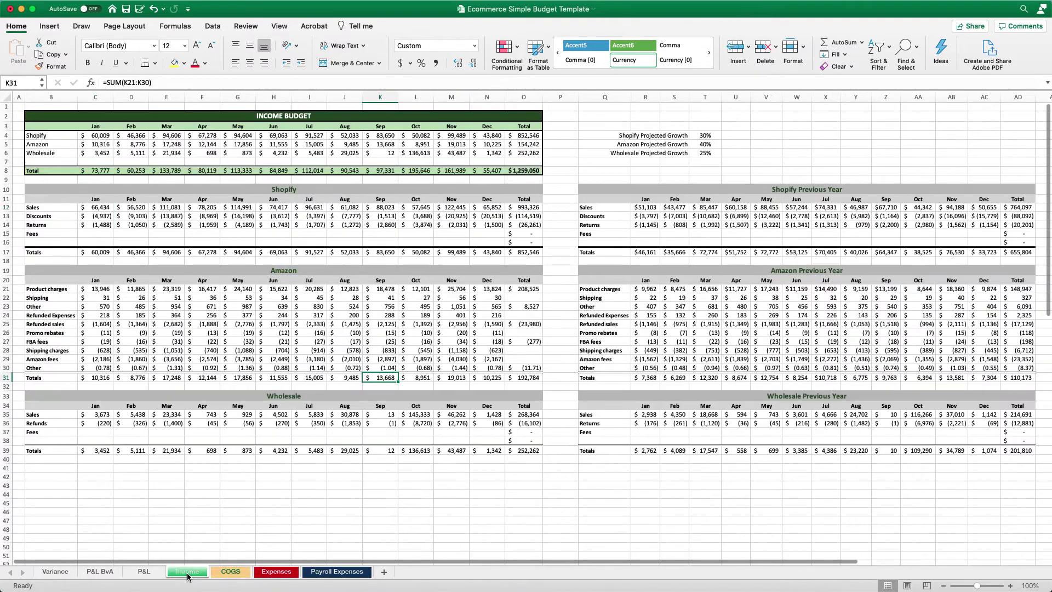
# Check the channel sales on the Income sheet, and review the Product Cost % and January Calculated cells on the COGS sheet.
pyautogui.click(188, 573)
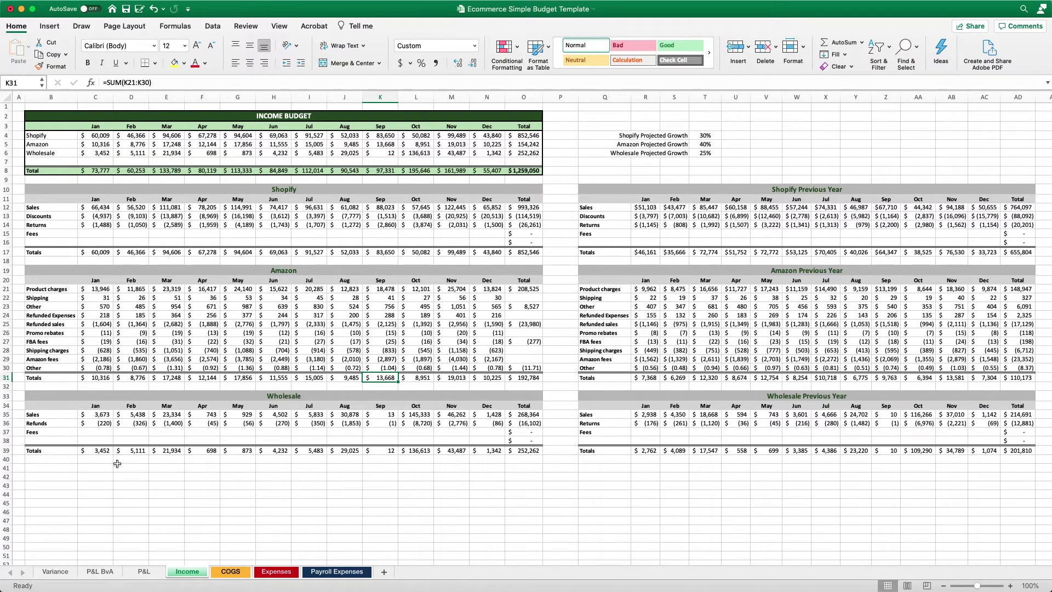
pyautogui.click(227, 574)
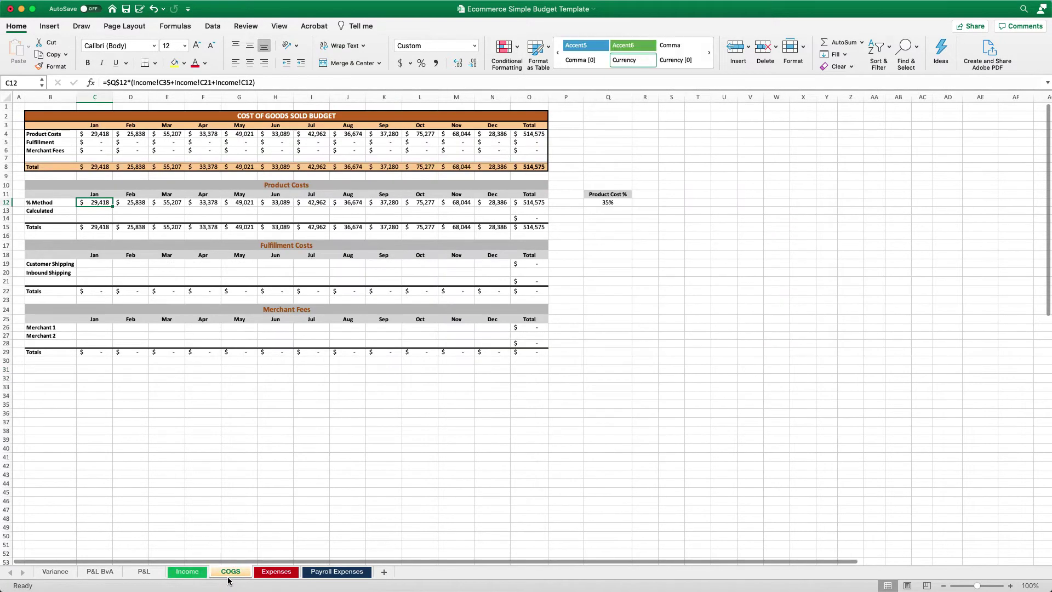
pyautogui.click(623, 205)
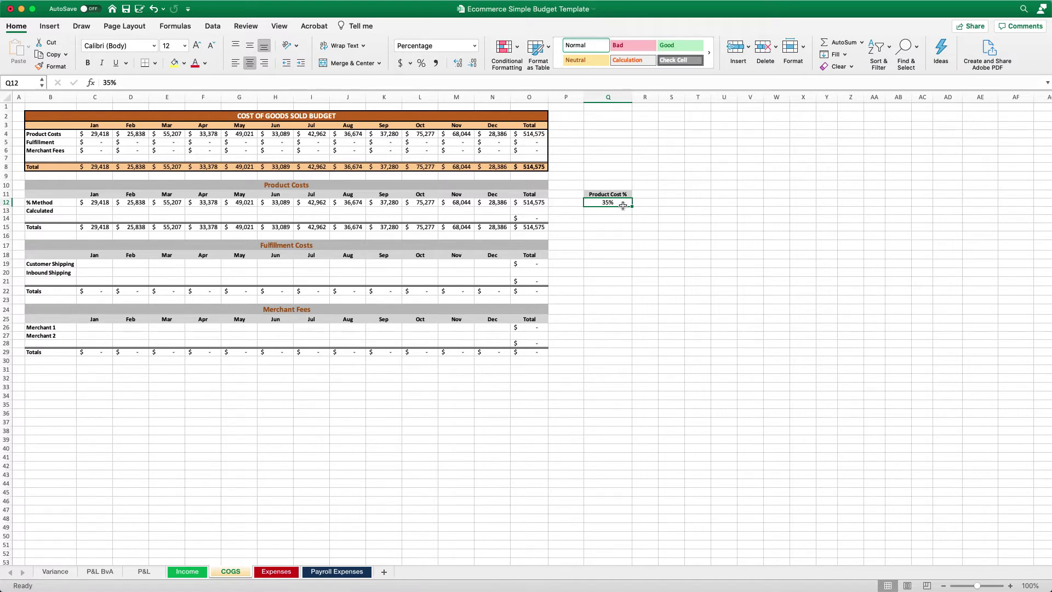
pyautogui.click(91, 213)
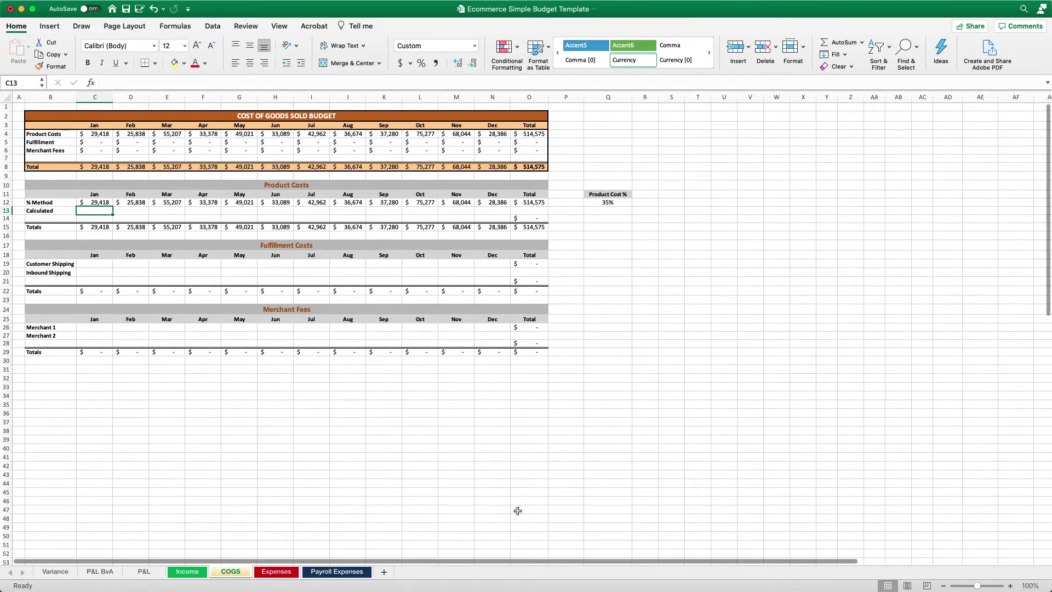
pyautogui.click(623, 202)
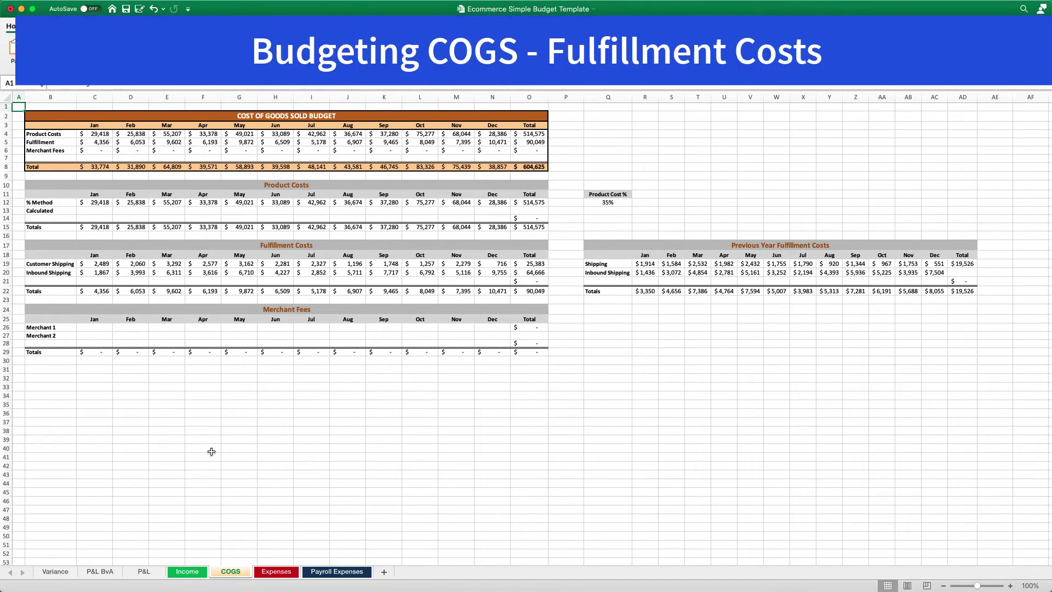
# Review the Income sheet's figures, and compare the COGS Fulfillment Costs with the previous year's table, including January customer shipping.
pyautogui.click(186, 576)
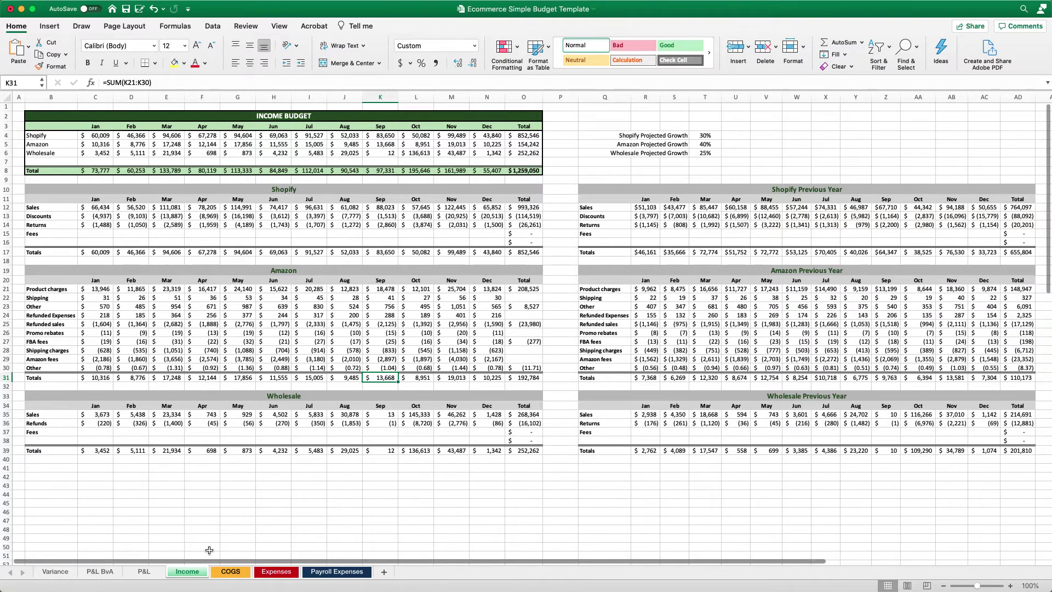
pyautogui.click(234, 573)
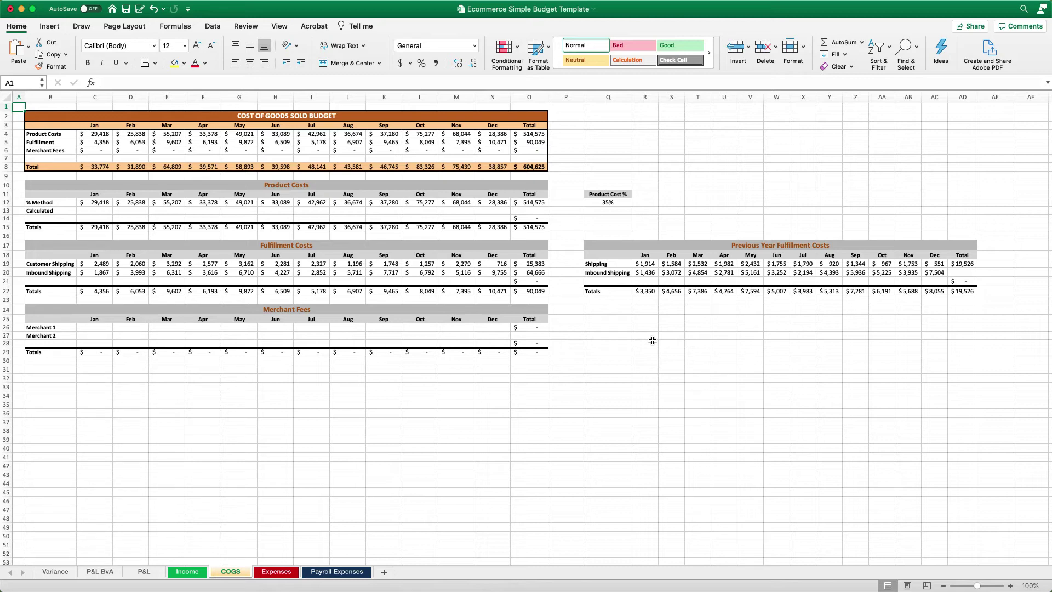
pyautogui.scroll(-2, 635, 350)
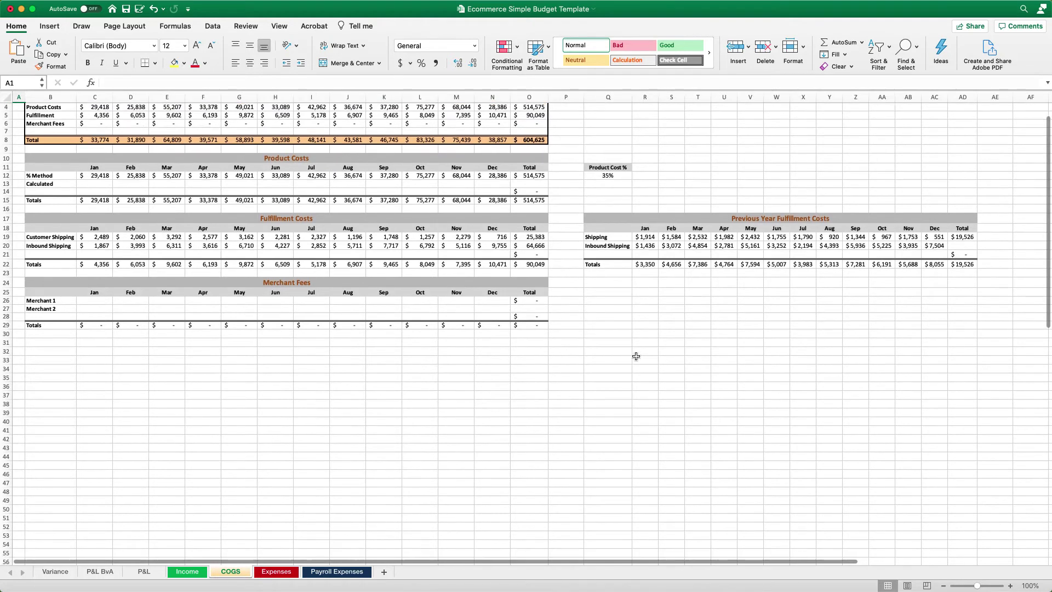
pyautogui.scroll(2, 634, 352)
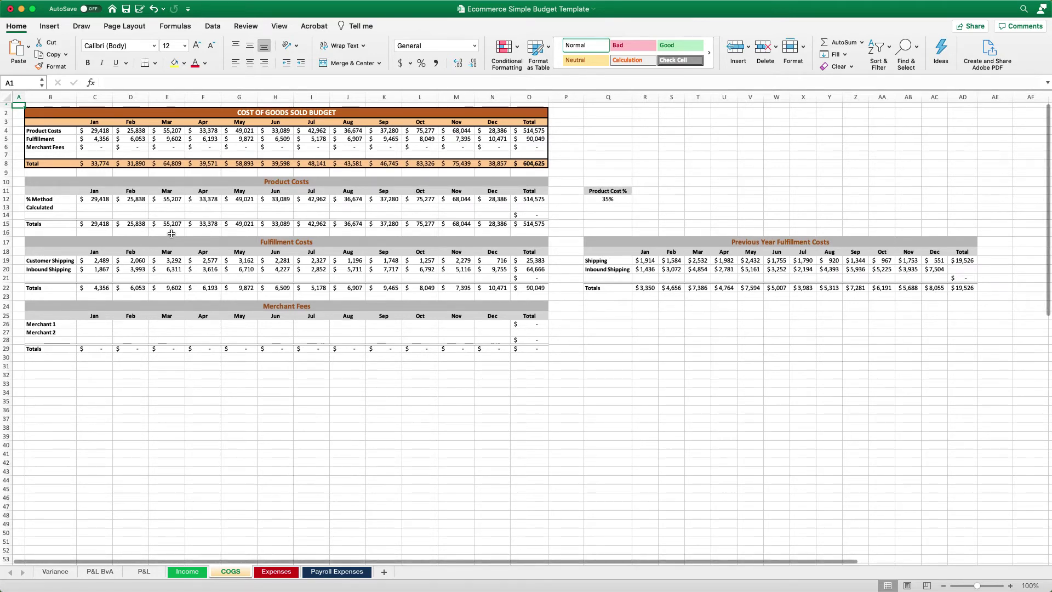
pyautogui.click(108, 262)
pyautogui.scroll(1, 109, 262)
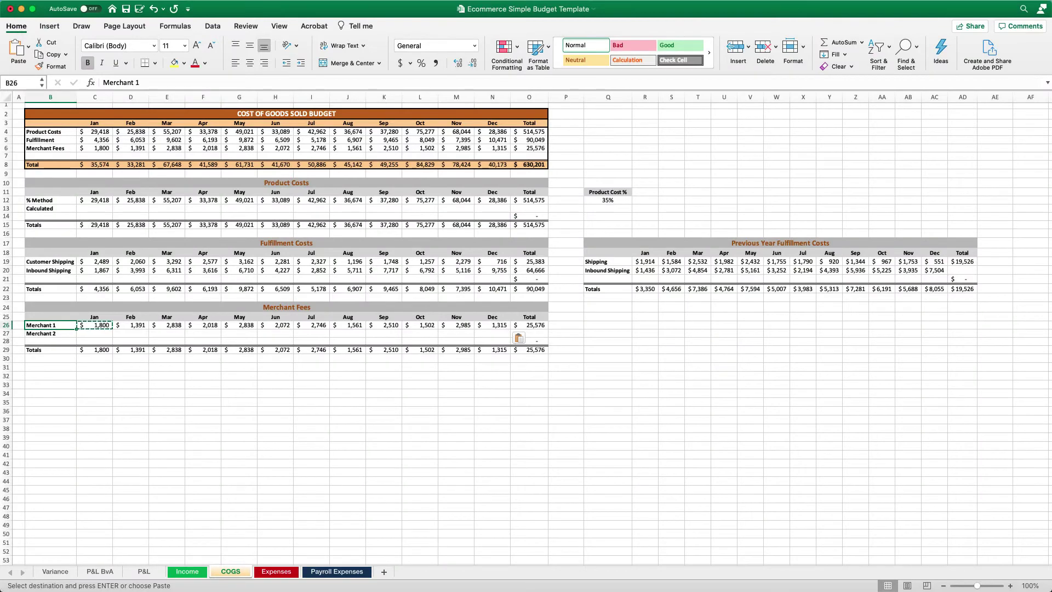
# Clear the copy selection on the COGS sheet, and check the January Merchant 1 fee formula against the Income sheet's Shopify figure.
pyautogui.click(279, 414)
pyautogui.press('Escape')
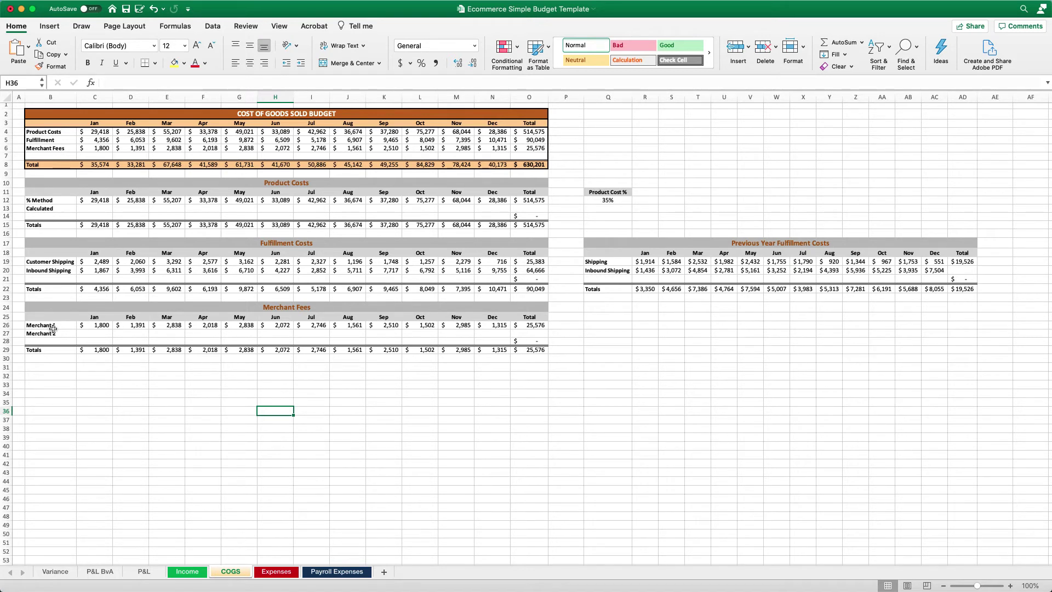
pyautogui.click(107, 325)
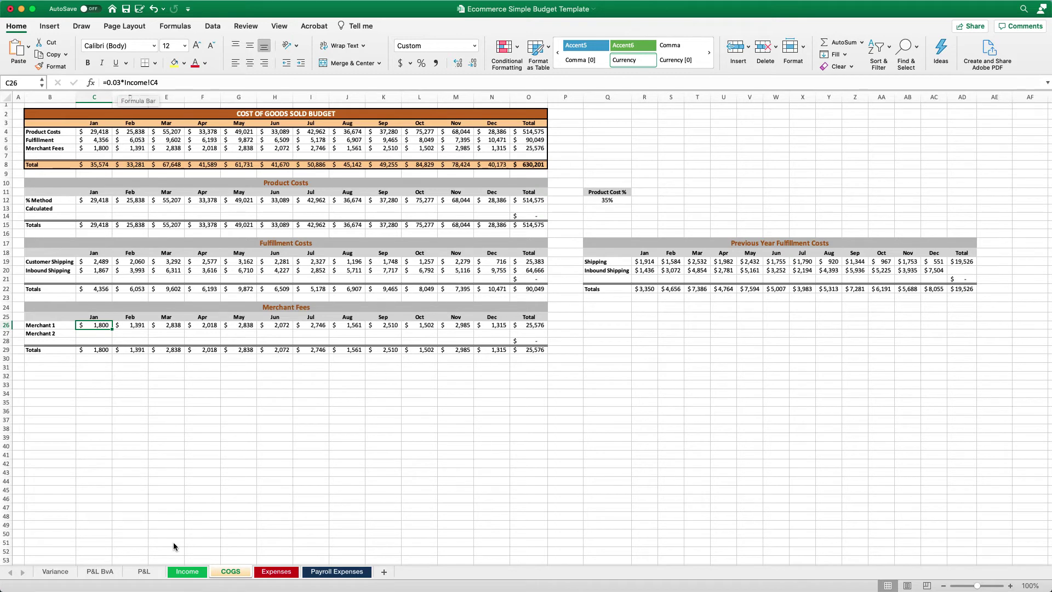
pyautogui.click(183, 571)
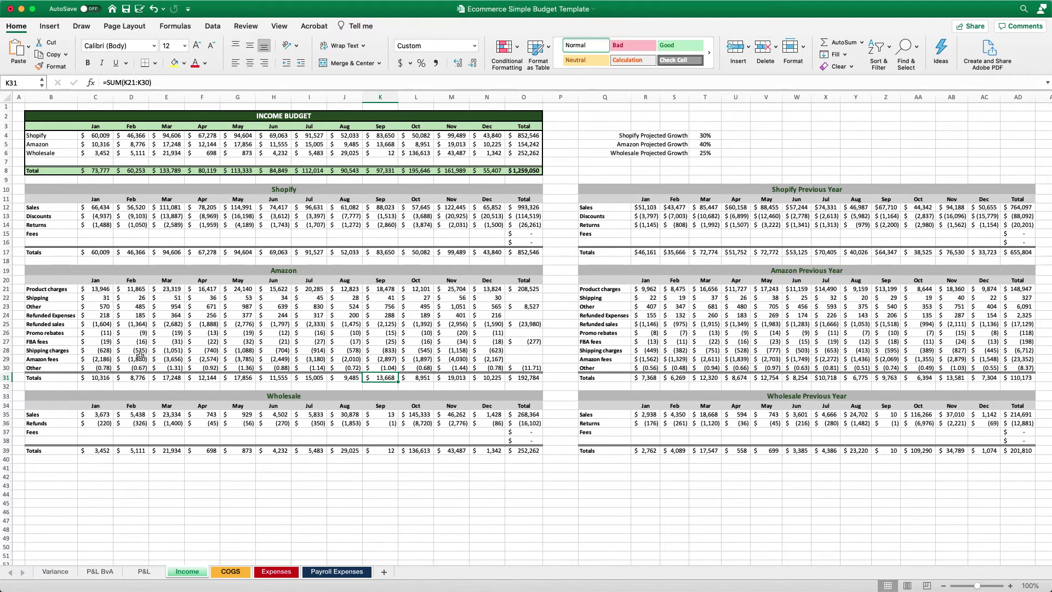
pyautogui.click(238, 576)
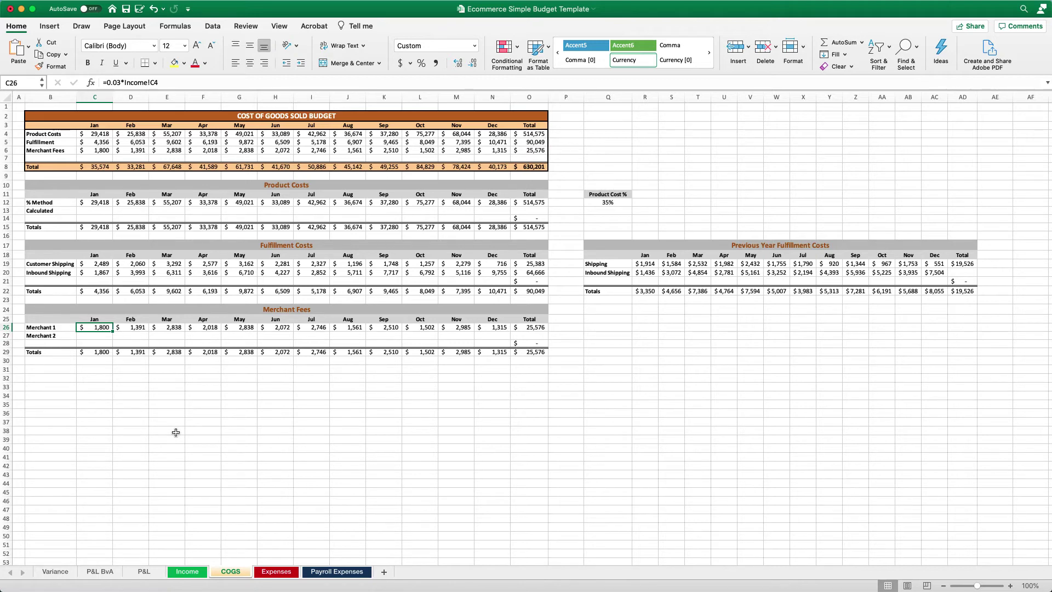
# View the P&L sheet, and inspect the January Payroll Expenses formula and Advertising & Promotion cell on the Expenses sheet.
pyautogui.click(144, 571)
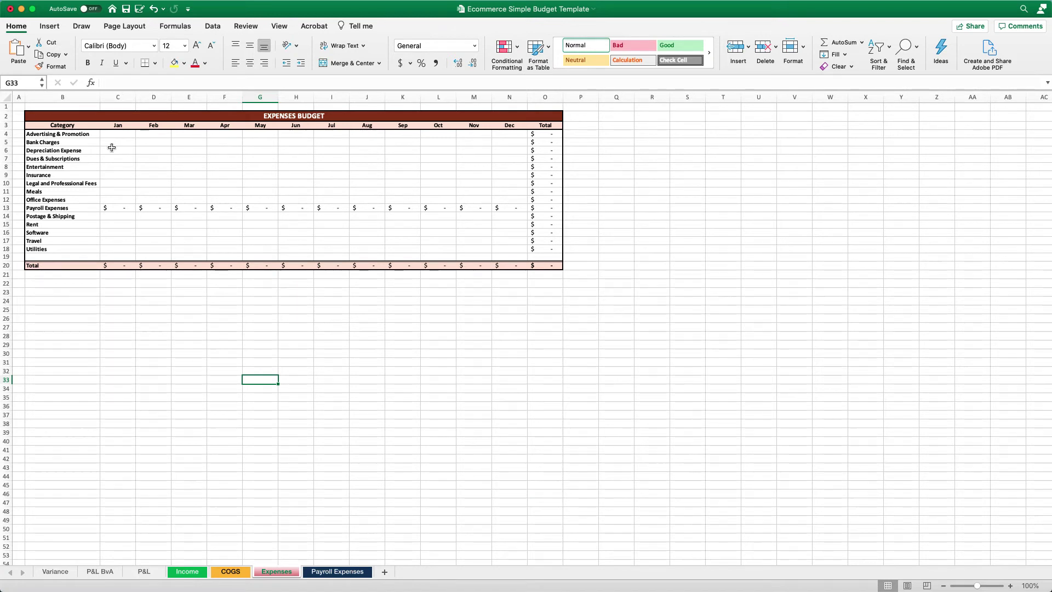
pyautogui.scroll(-1, 114, 191)
pyautogui.click(123, 203)
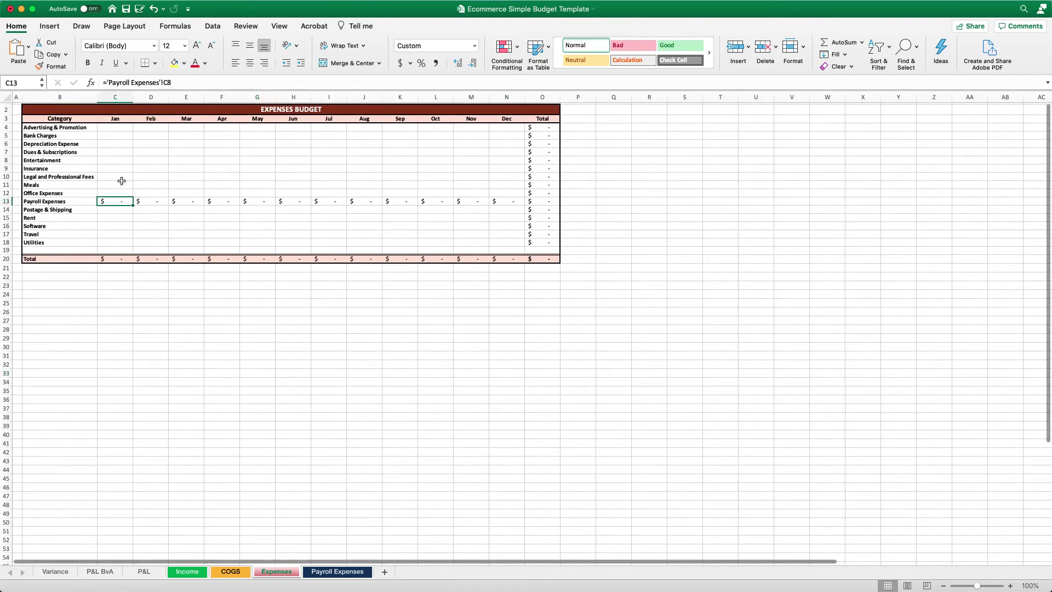
pyautogui.click(107, 128)
pyautogui.scroll(1, 155, 257)
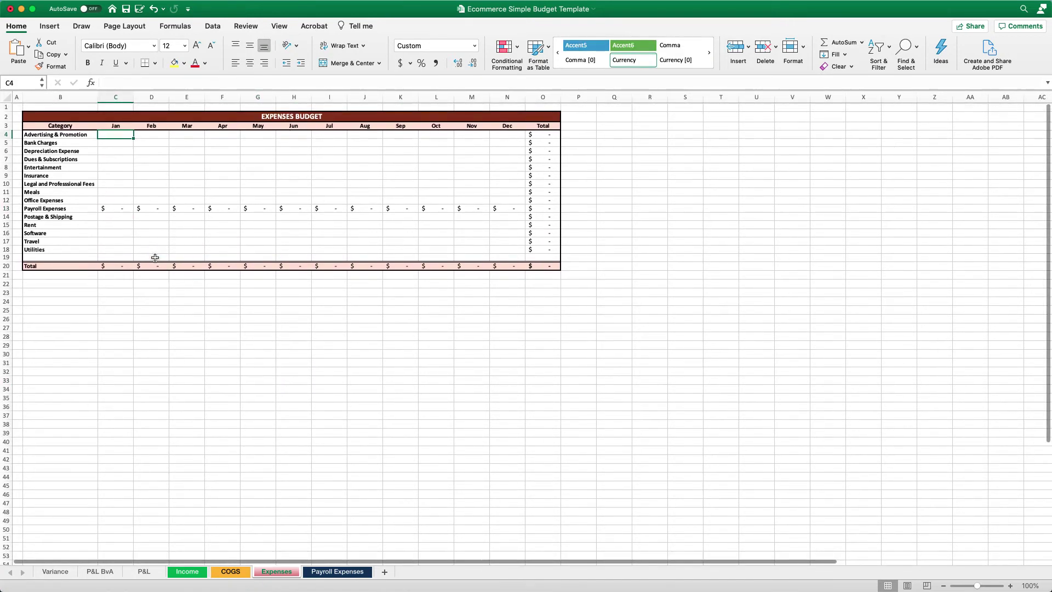
# Check the January Payroll Expenses cell on the Expenses sheet, and review the budget, hourly and salary tables on the Payroll Expenses sheet.
pyautogui.click(125, 209)
pyautogui.click(330, 574)
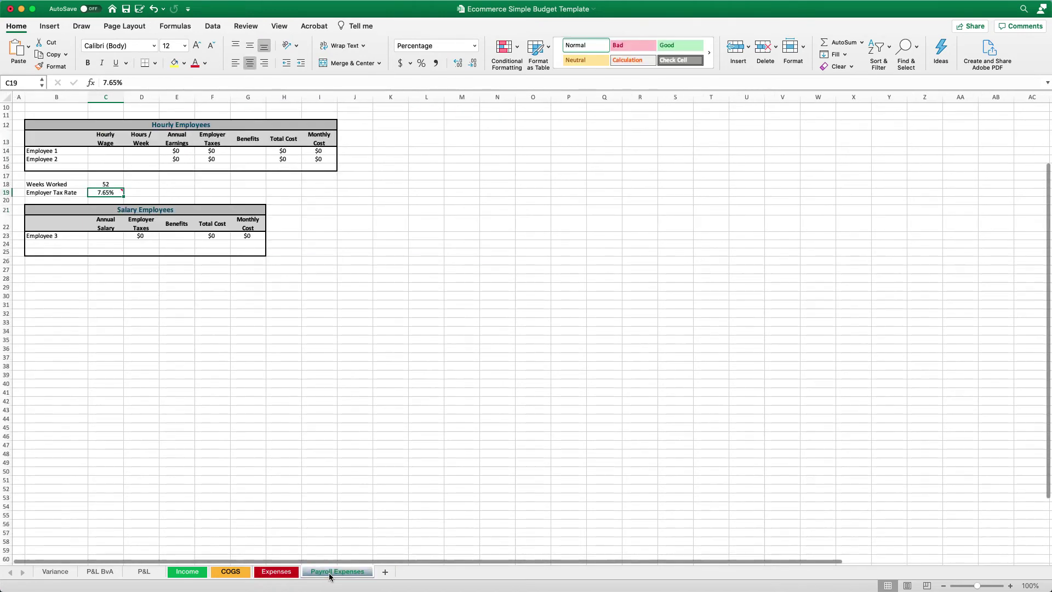
pyautogui.click(240, 418)
pyautogui.scroll(5, 240, 418)
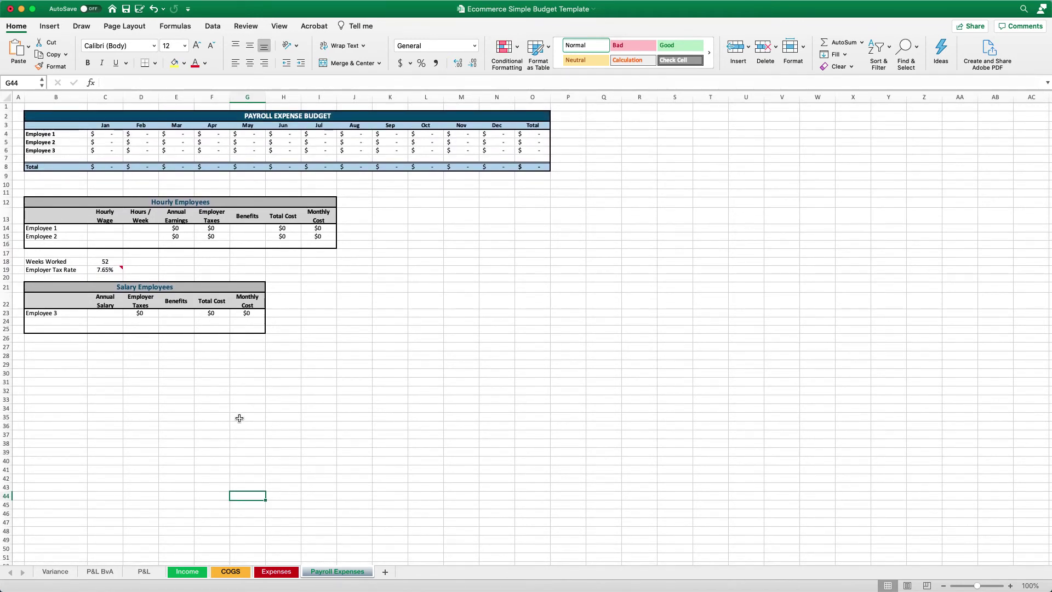
pyautogui.hscroll(1, 239, 418)
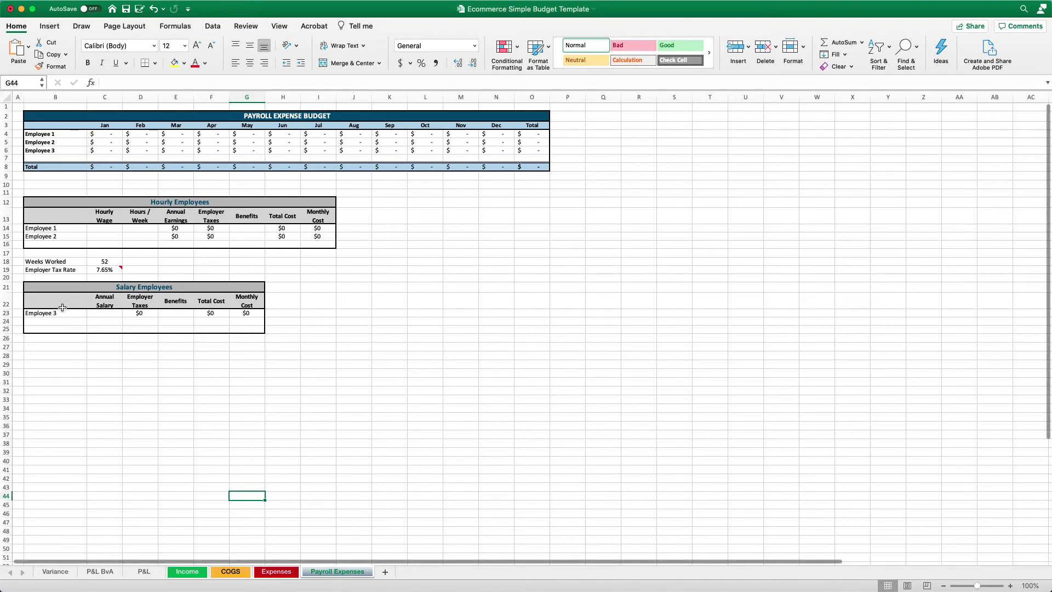
# Review the Expenses sheet's categories from Advertising & Promotion to Utilities, including the monthly Rent and Software cells.
pyautogui.click(269, 575)
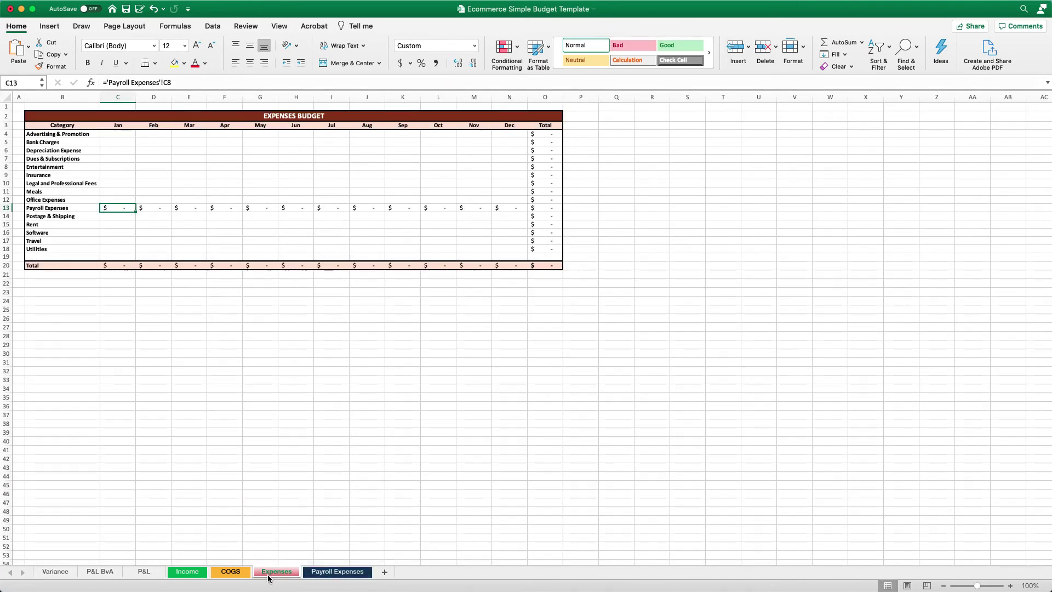
pyautogui.click(78, 134)
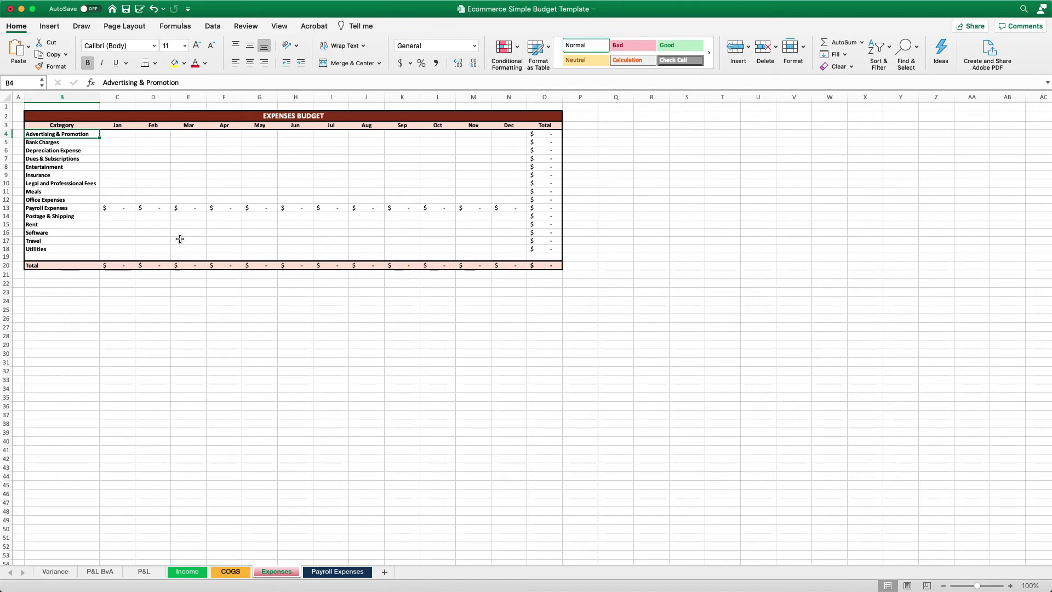
pyautogui.scroll(-1, 180, 239)
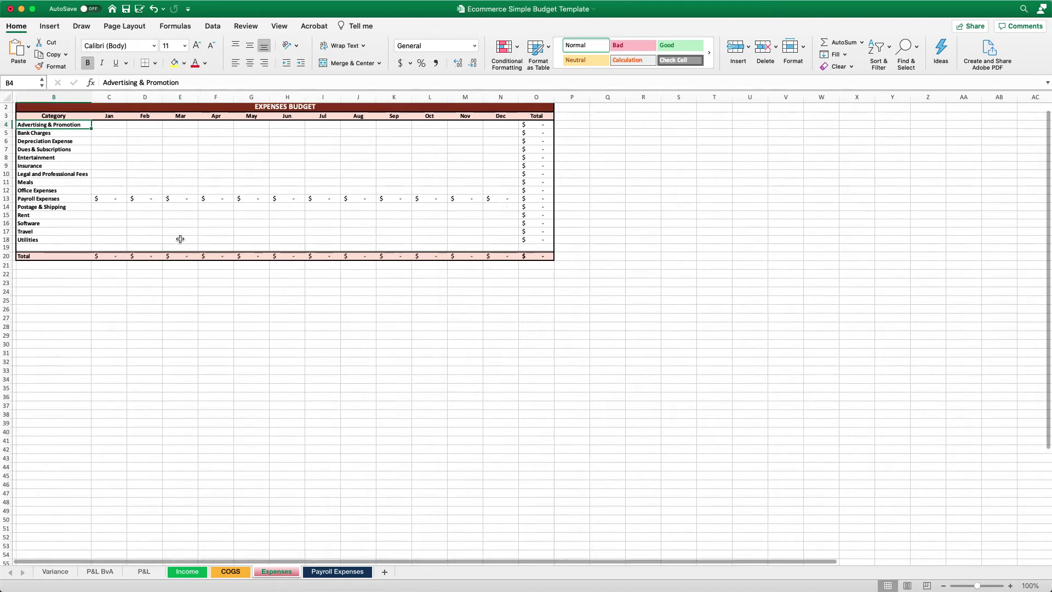
pyautogui.scroll(1, 137, 242)
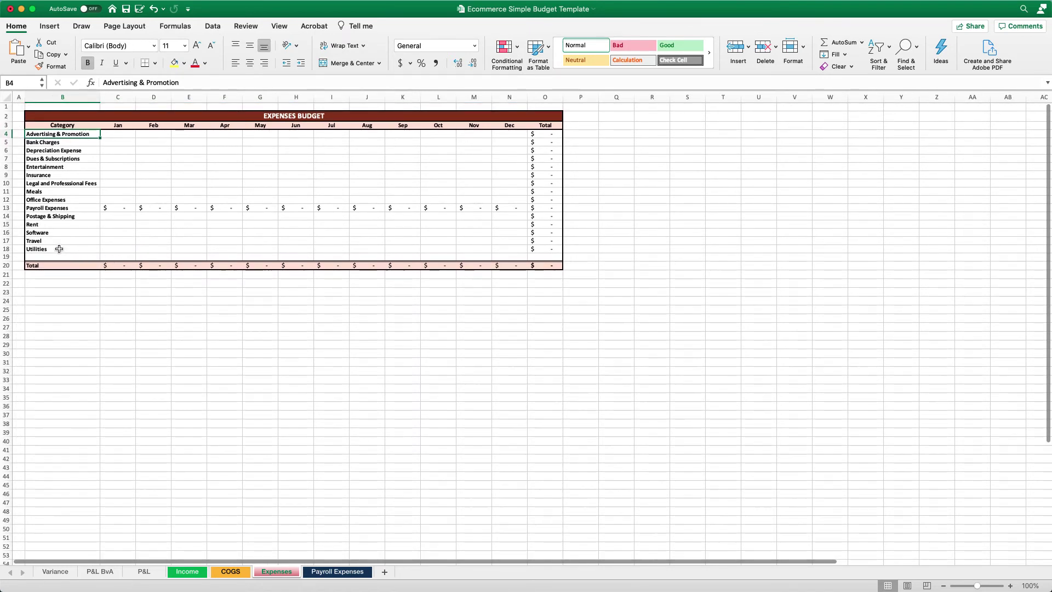
pyautogui.click(59, 249)
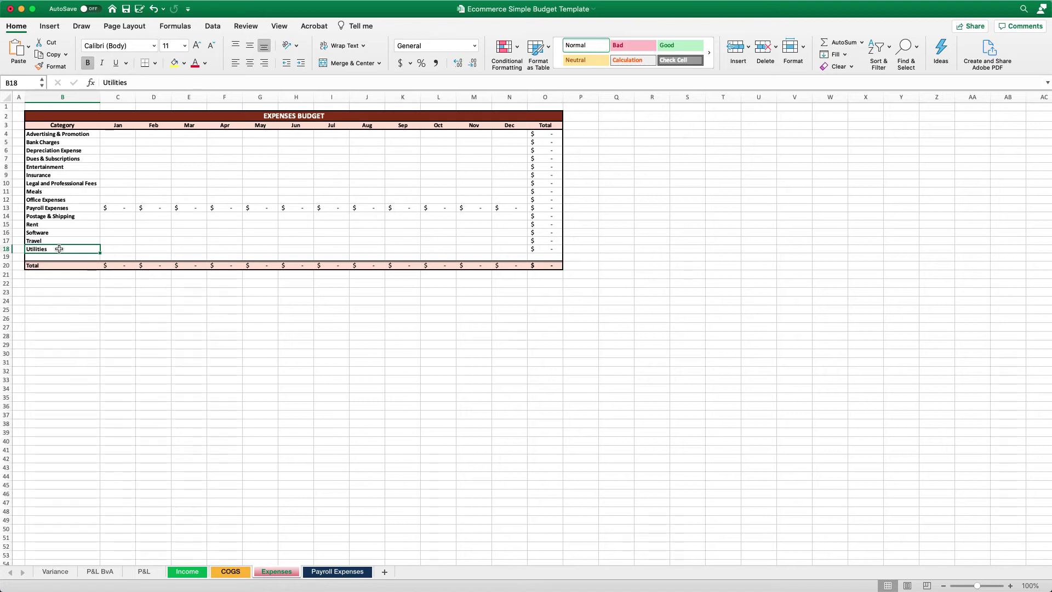
pyautogui.moveTo(110, 225); pyautogui.dragTo(502, 231)
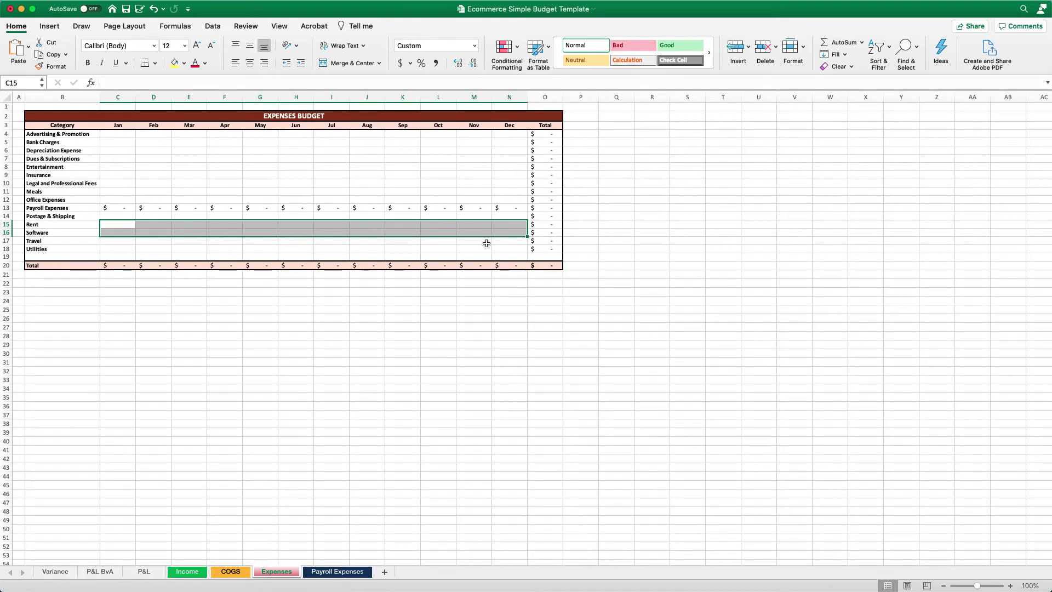
pyautogui.click(117, 249)
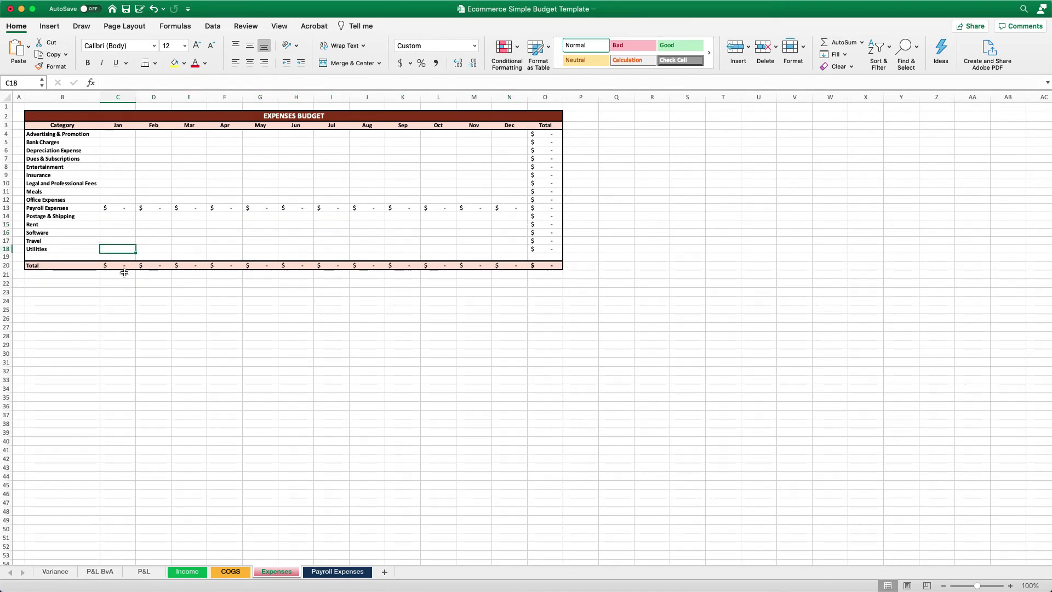
pyautogui.click(111, 233)
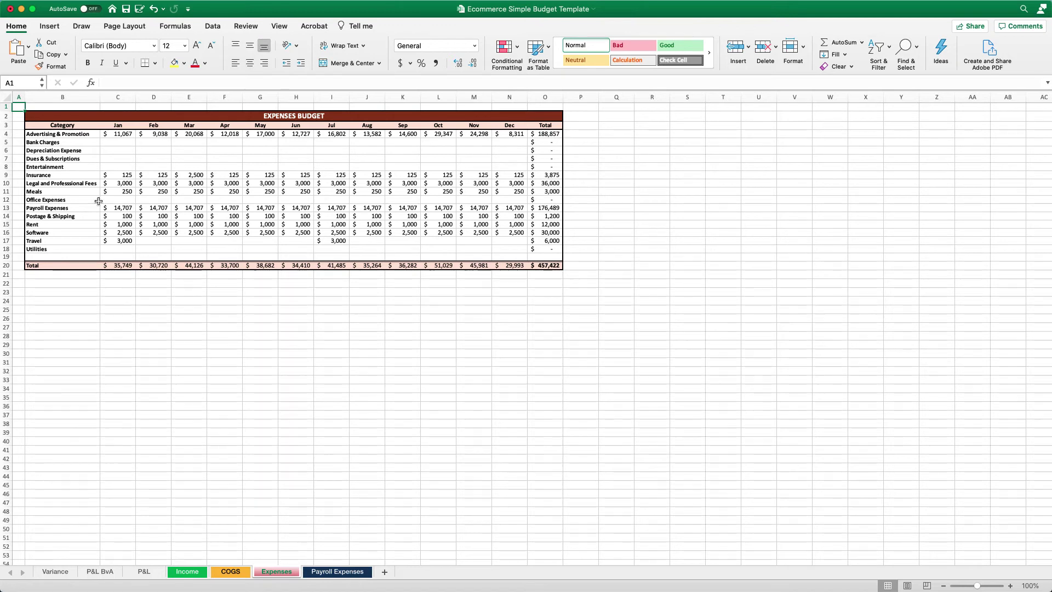
# Review the Advertising & Promotion, Insurance, and Legal and Professional Fees lines in the filled-in expenses budget.
pyautogui.click(67, 136)
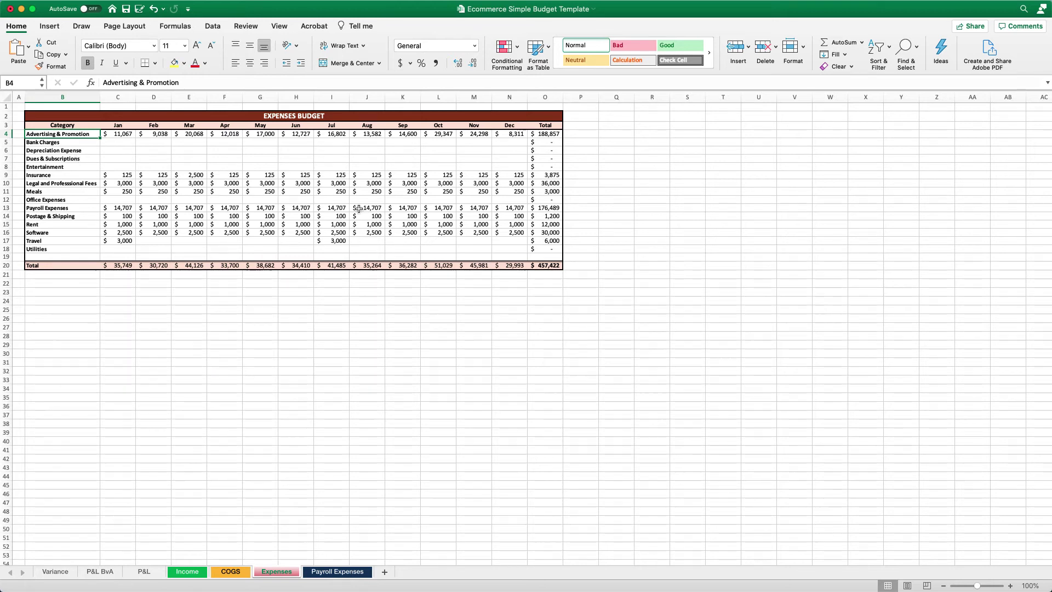
pyautogui.hscroll(-1, 673, 130)
pyautogui.click(127, 176)
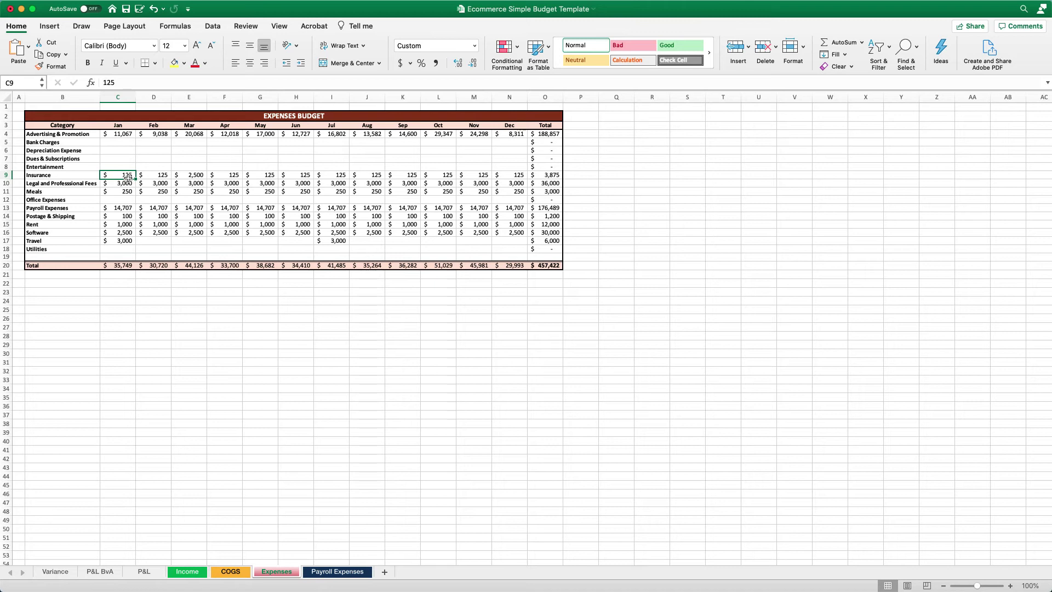
pyautogui.press('Down')
pyautogui.press('Down')
pyautogui.click(124, 185)
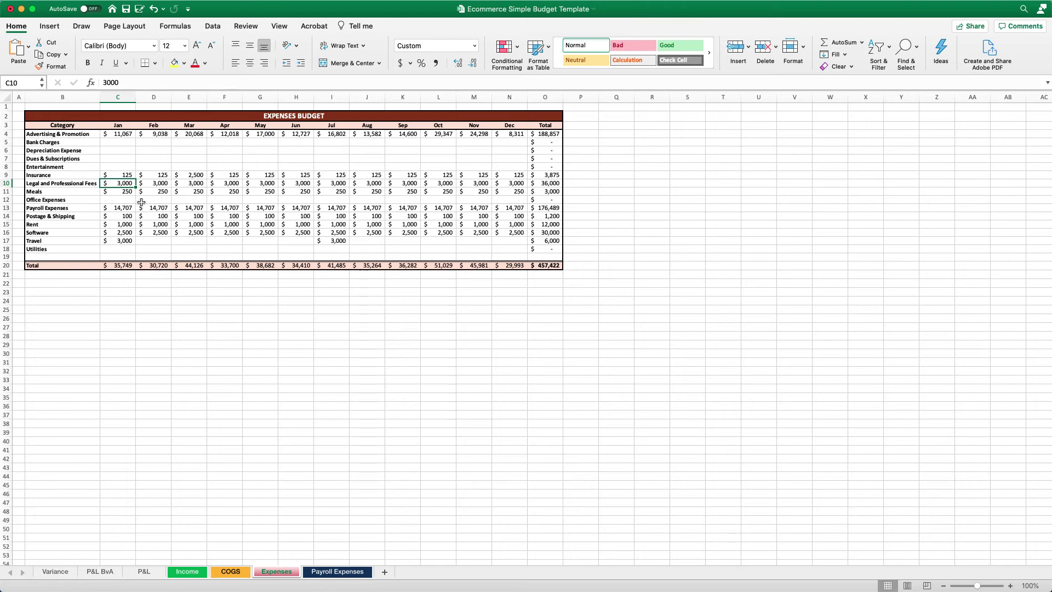
# Go through the January expense figures from Meals down to Software on the Expenses sheet.
pyautogui.click(127, 193)
pyautogui.press('Down')
pyautogui.press('Down')
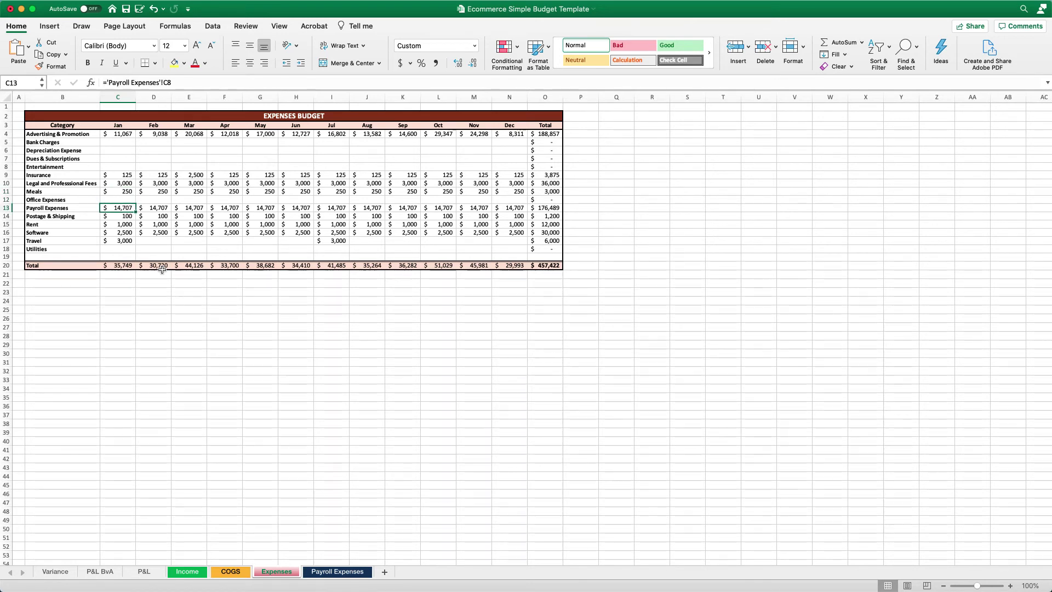
pyautogui.press('Down')
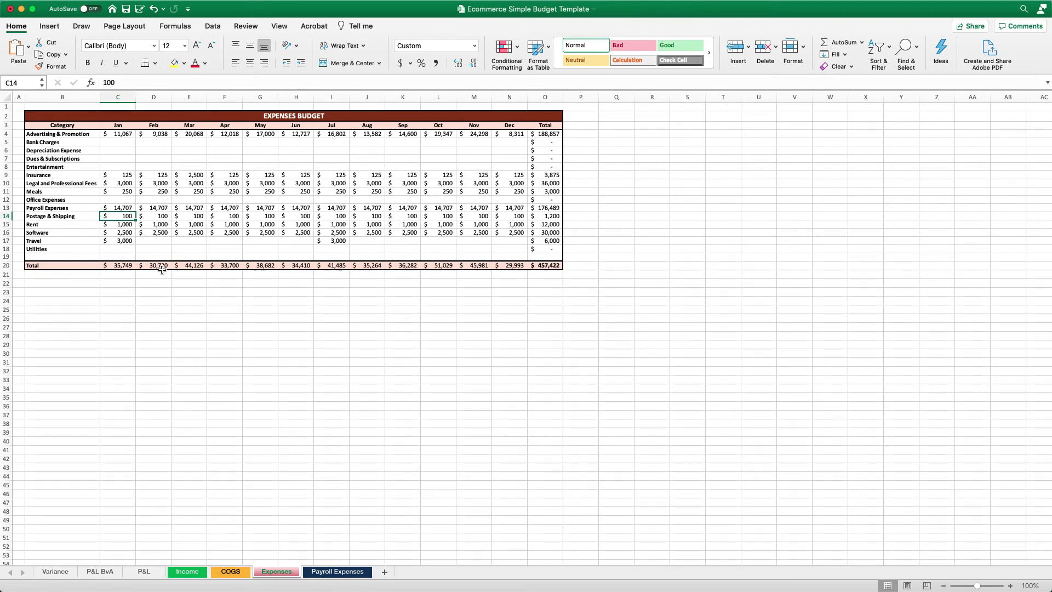
pyautogui.press('Down')
pyautogui.press('Down')
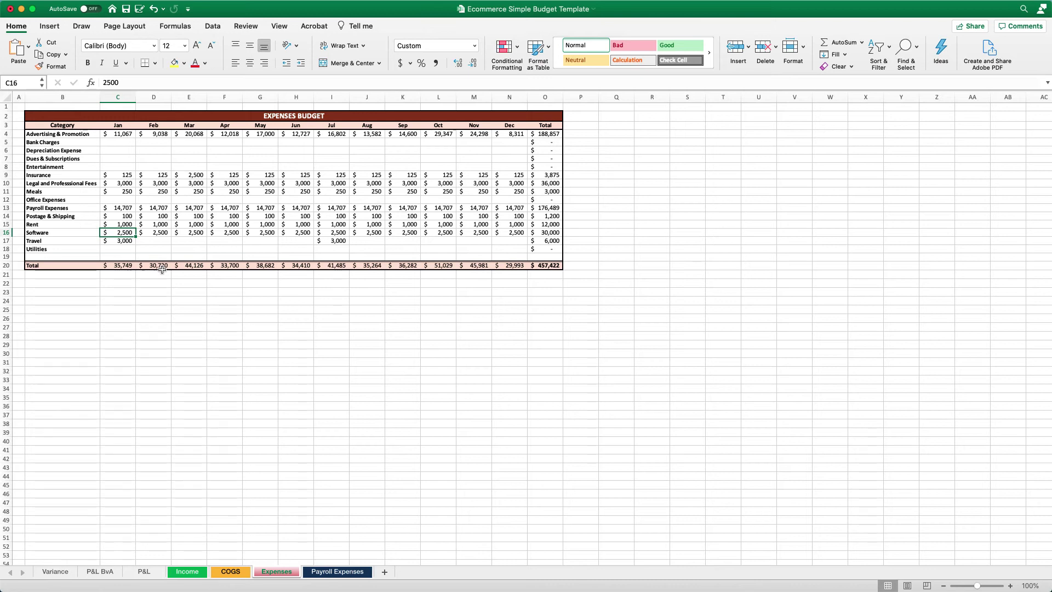
# Check the January Travel amount and the January Payroll Expenses formula in the expenses budget.
pyautogui.scroll(-1, 161, 268)
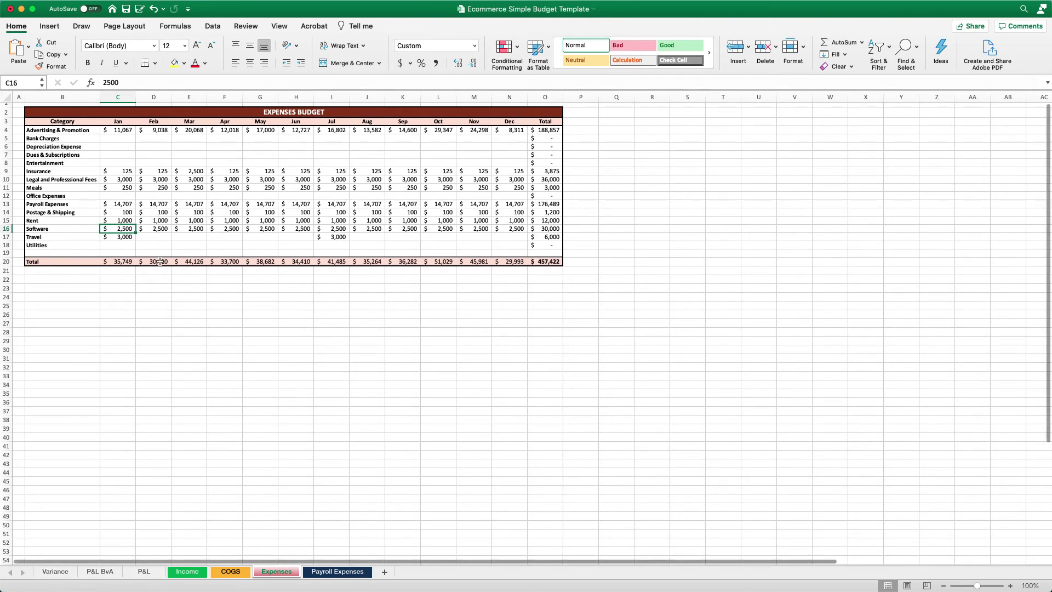
pyautogui.click(120, 239)
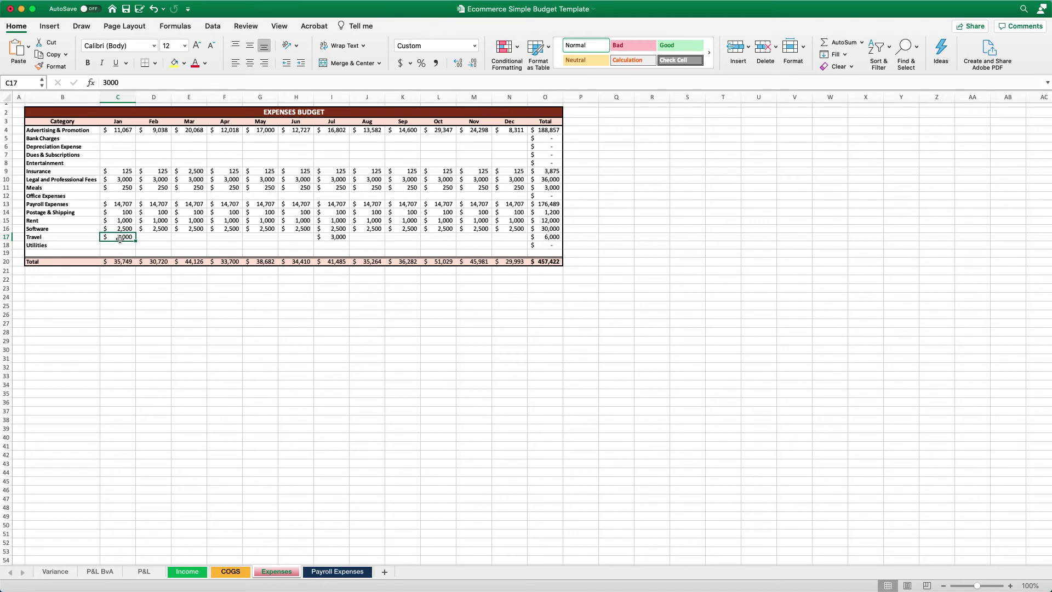
pyautogui.click(132, 204)
pyautogui.scroll(1, 210, 240)
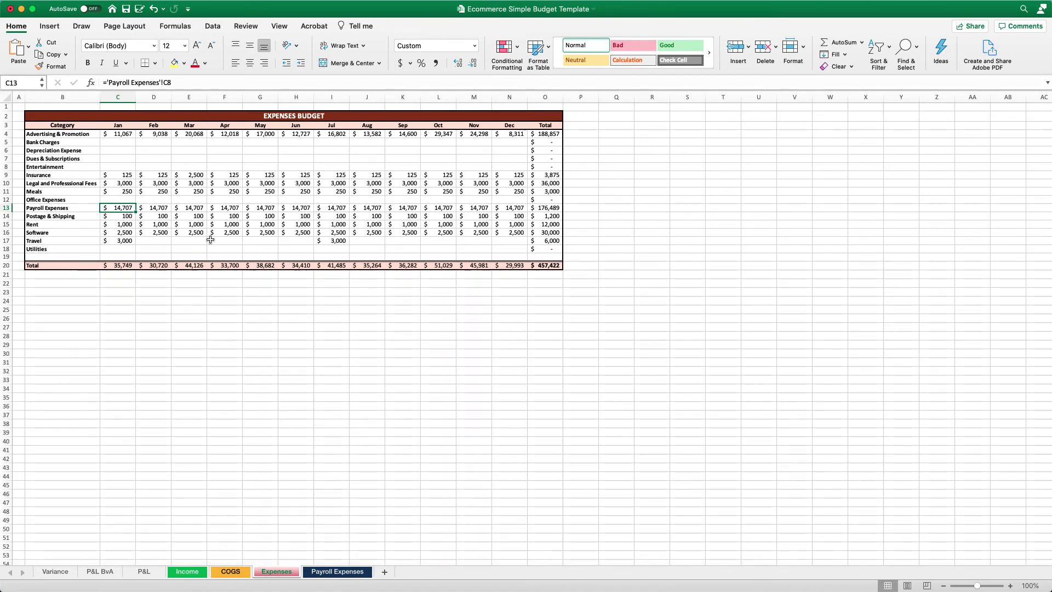
# Review the hourly and salary employee tables on the Payroll Expenses sheet, and read the note on the Employer Tax Rate.
pyautogui.click(336, 573)
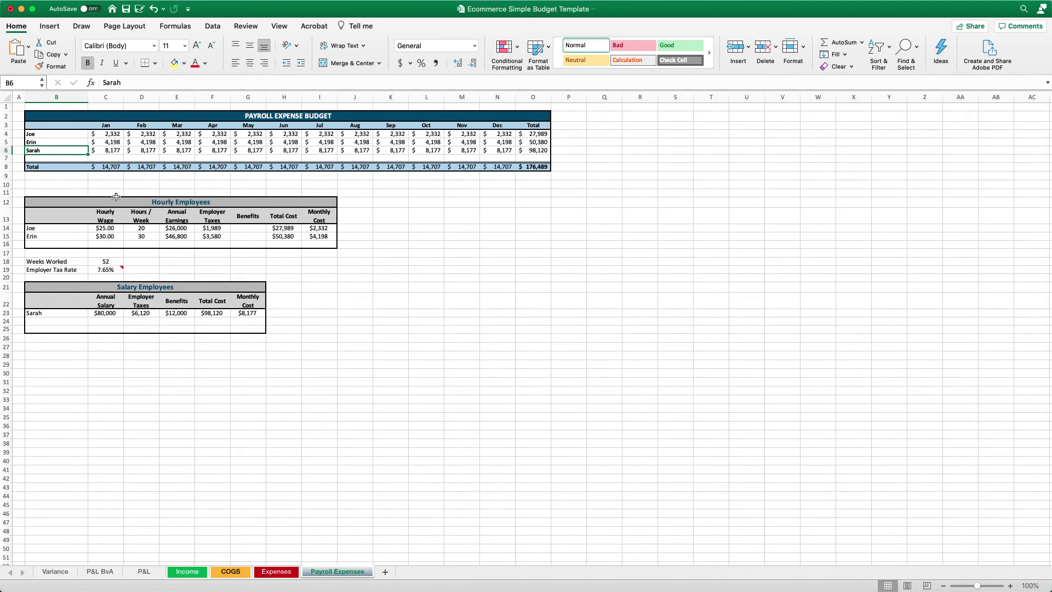
pyautogui.scroll(-2, 97, 229)
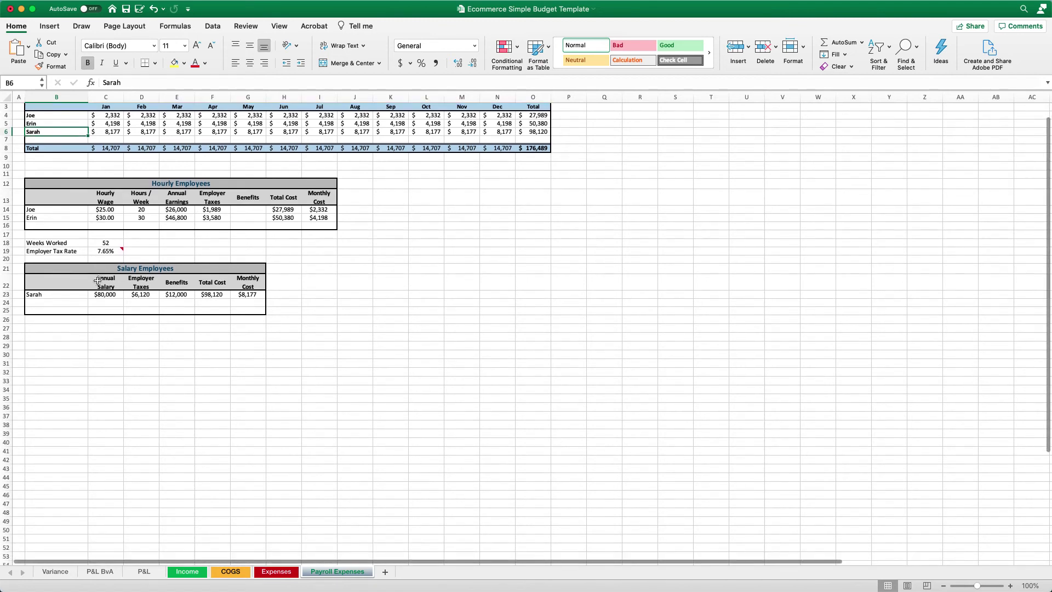
pyautogui.scroll(2, 96, 281)
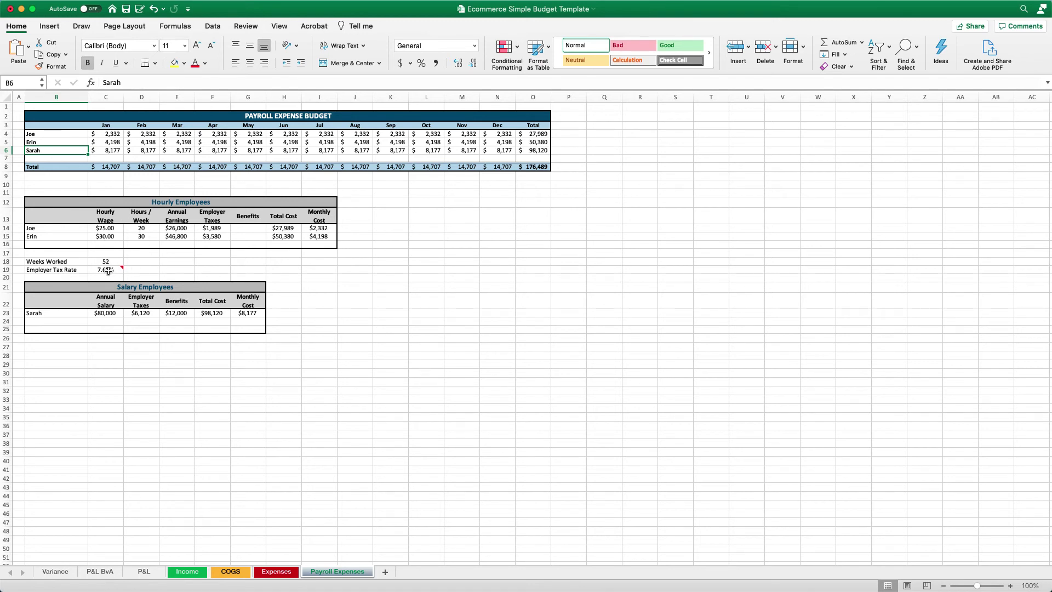
pyautogui.moveTo(109, 270)
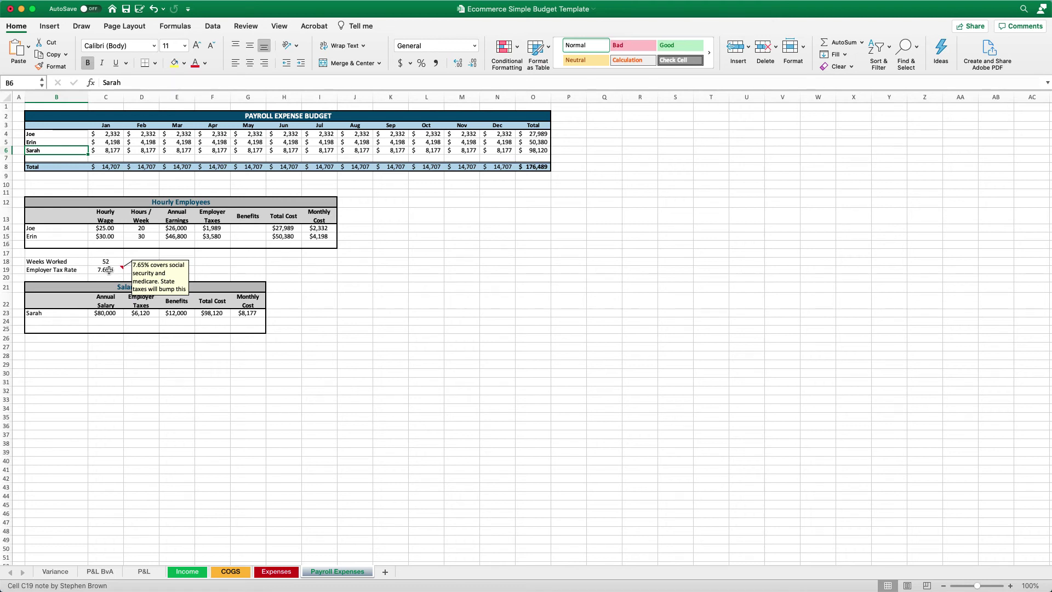
# Try an Employer Tax Rate of 9% for the payroll calculations, and undo the change.
pyautogui.click(109, 270)
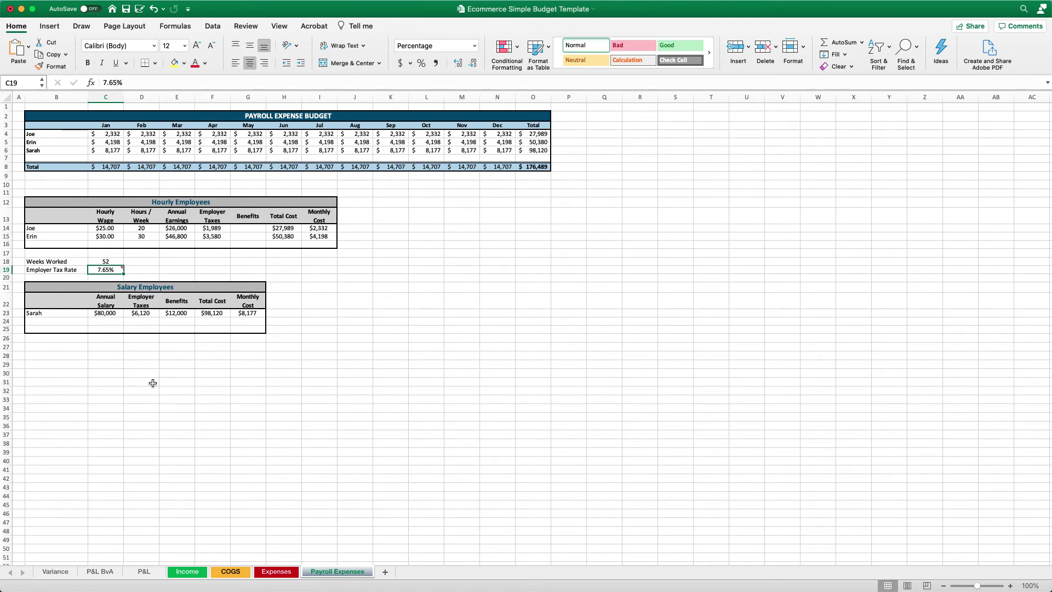
pyautogui.write('9')
pyautogui.press('Return')
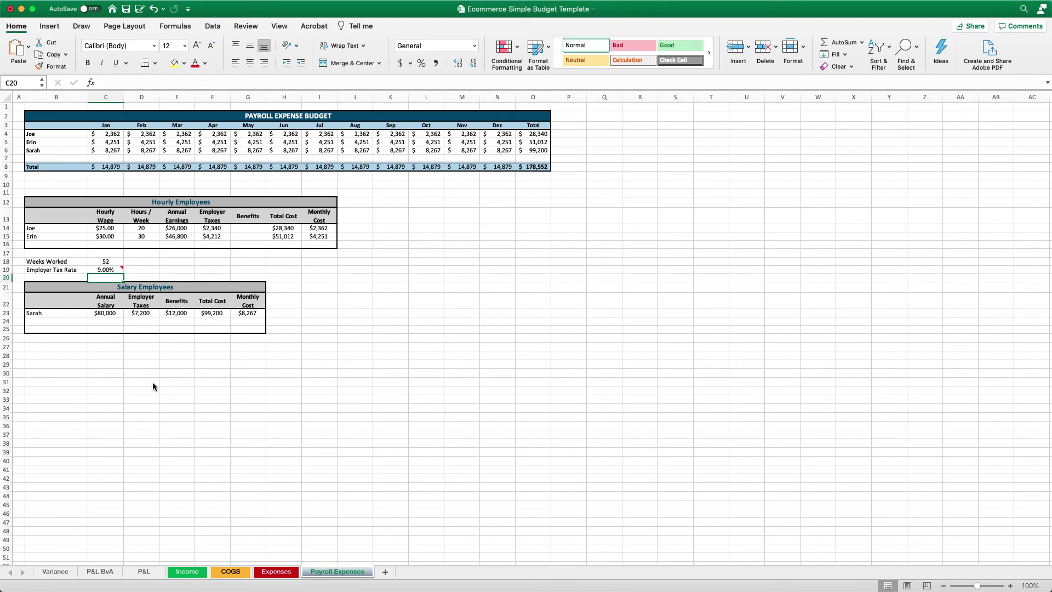
pyautogui.press('super+z')
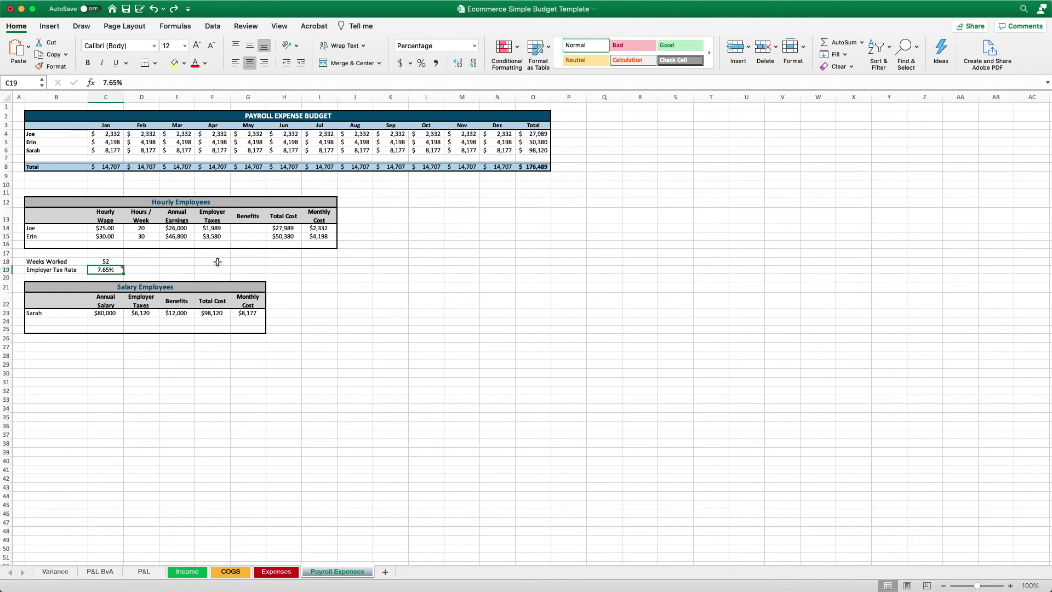
# Look over the Expenses sheet, and review the monthly and total figures on the P&L sheet.
pyautogui.click(275, 573)
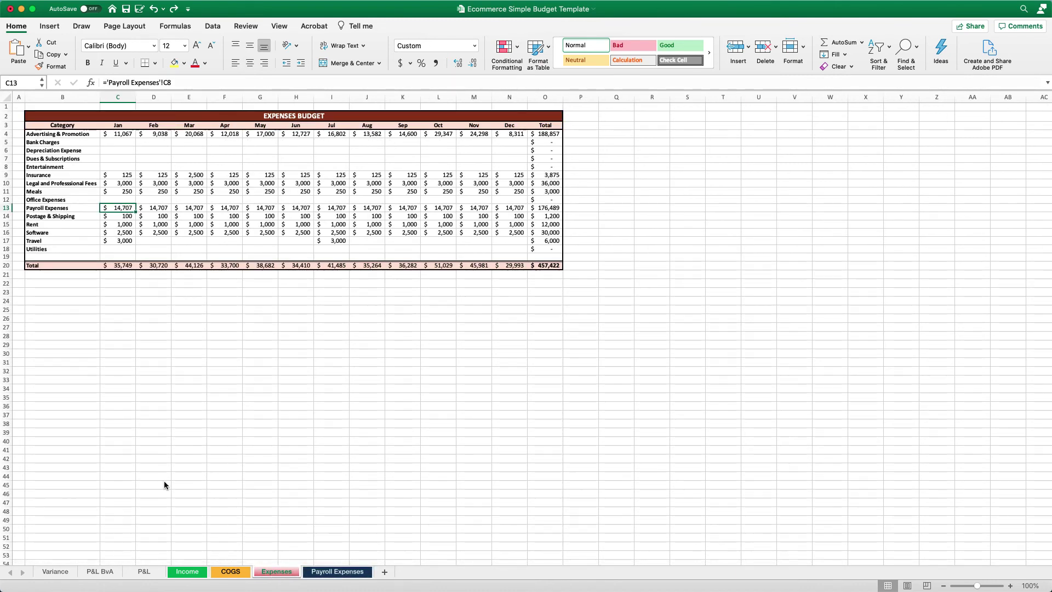
pyautogui.click(155, 575)
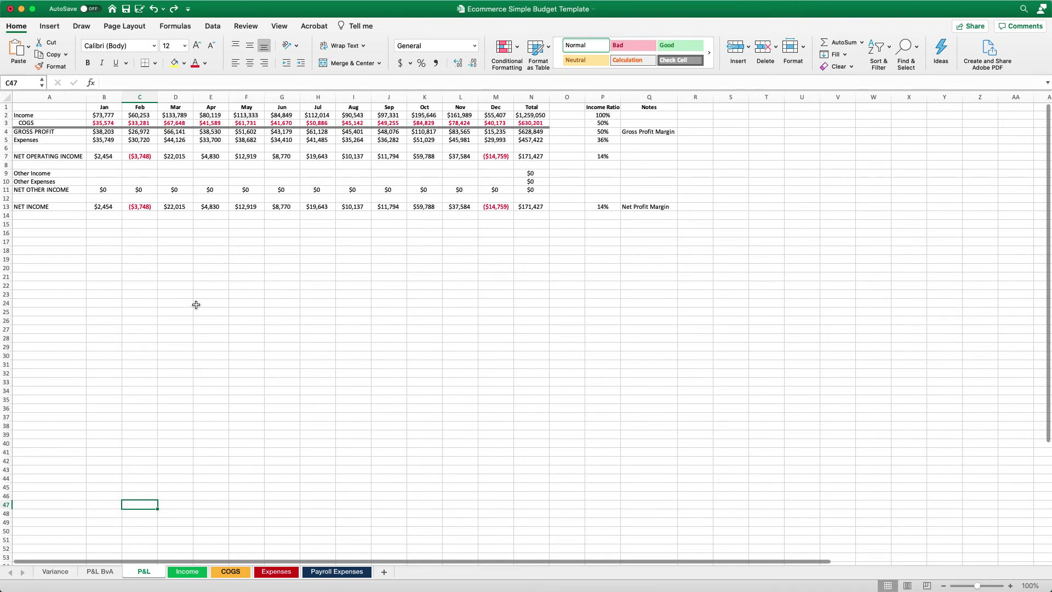
pyautogui.hscroll(1, 201, 306)
pyautogui.hscroll(-1, 201, 306)
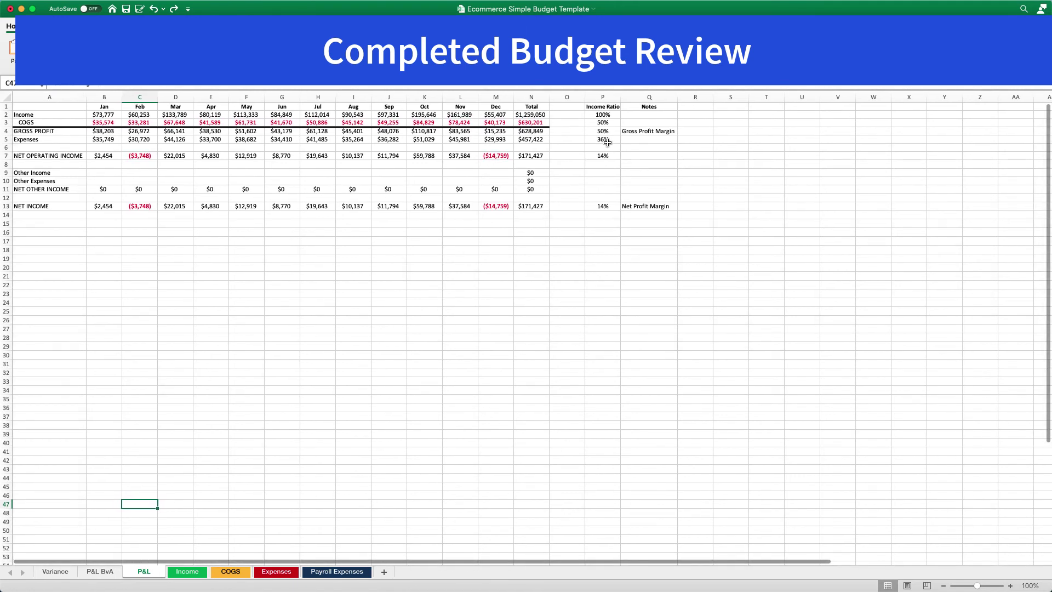
# Check the Net Operating Income and Net Income ratios and total Net Income on the P&L sheet, and open the P&L BvA sheet.
pyautogui.click(603, 155)
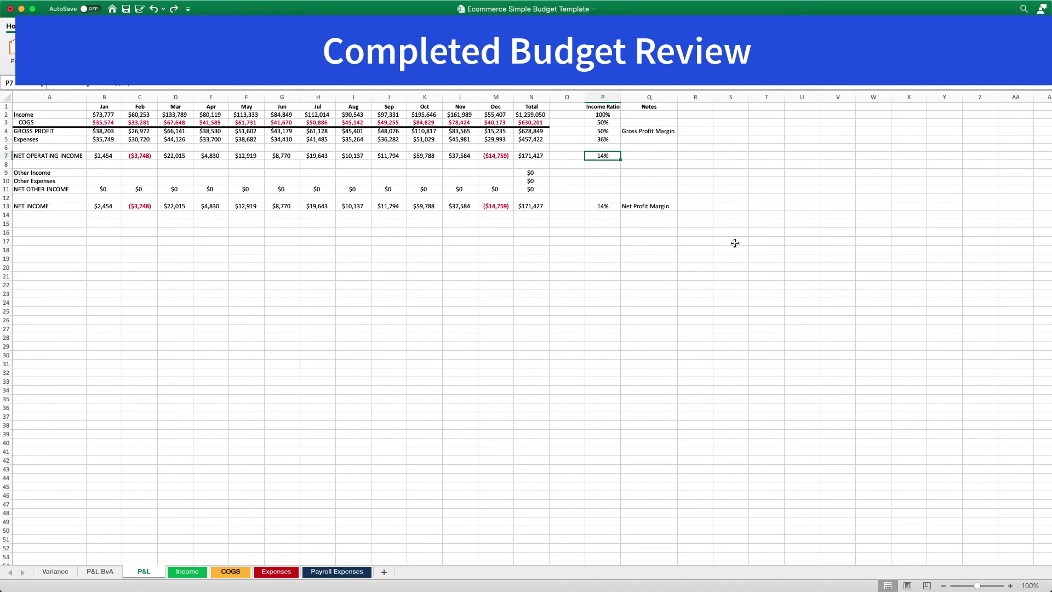
pyautogui.click(602, 205)
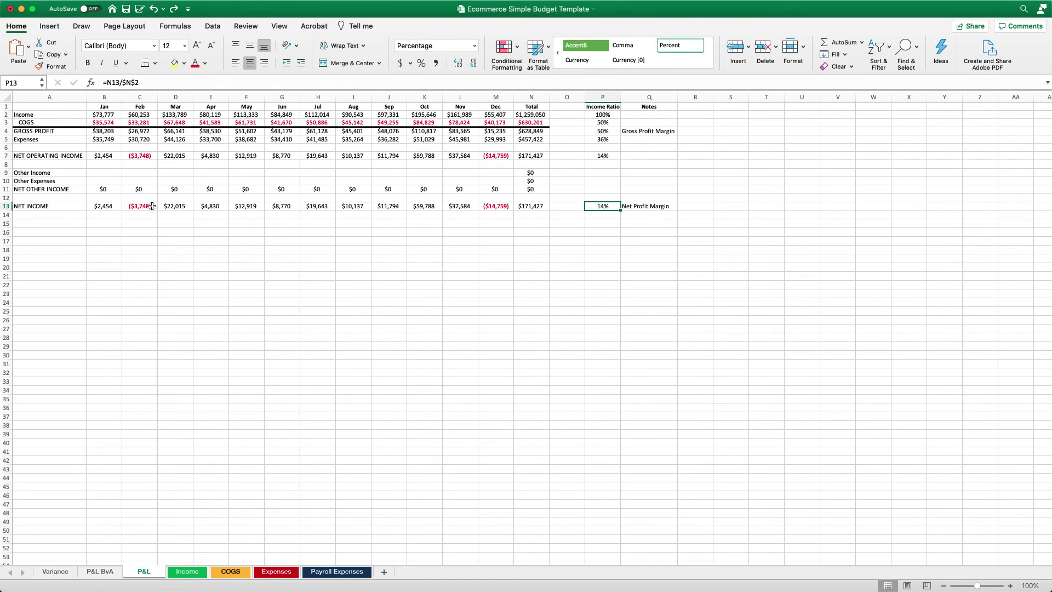
pyautogui.hscroll(1, 152, 207)
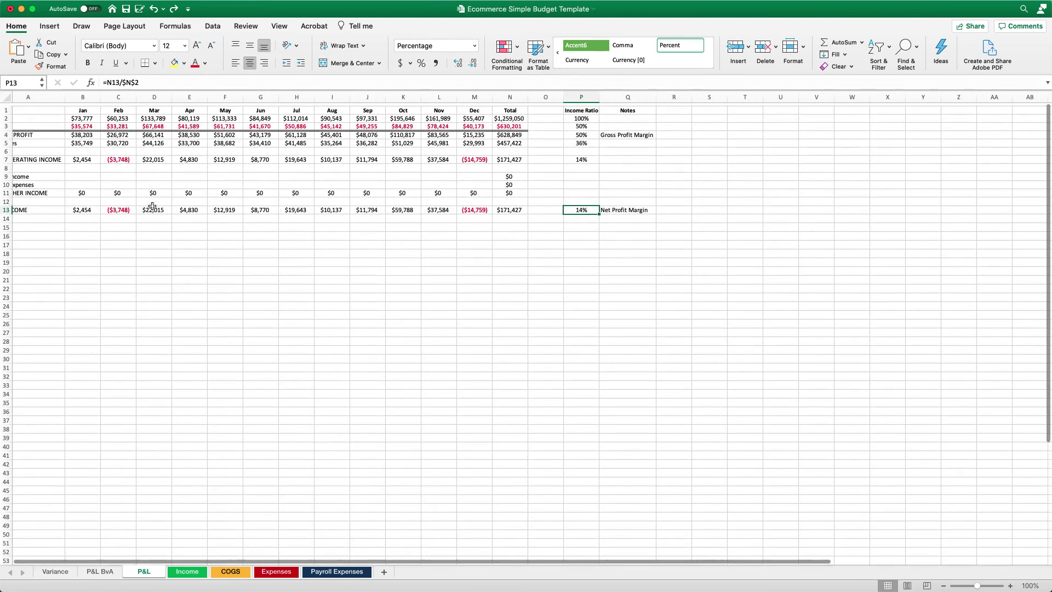
pyautogui.hscroll(-1, 152, 208)
pyautogui.click(536, 209)
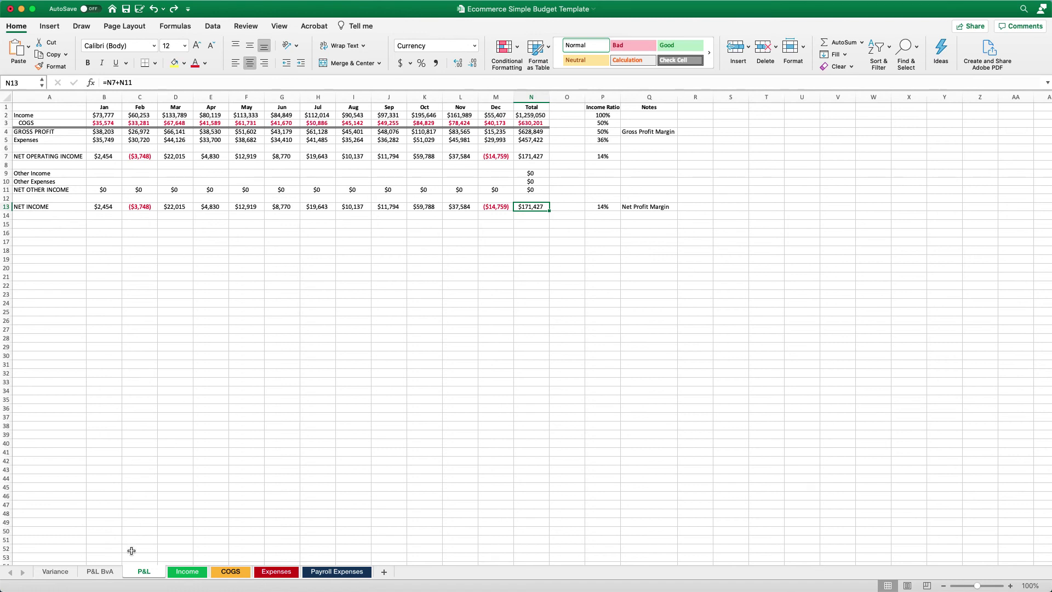
pyautogui.click(98, 572)
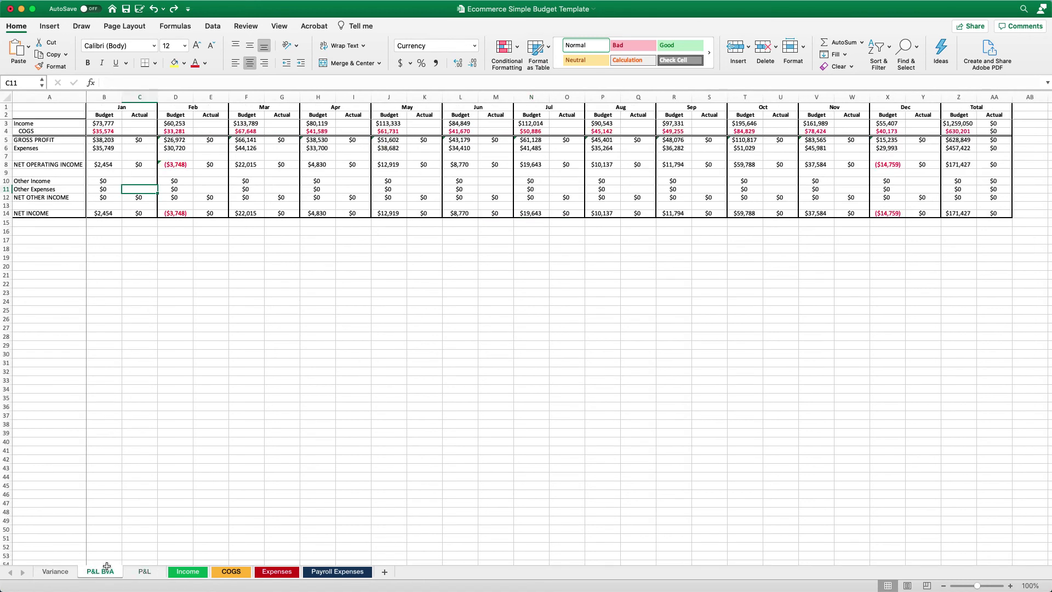
# Enter the January actuals on the P&L BvA sheet: Income 80000, COGS 37000 and Expenses 36000.
pyautogui.click(229, 433)
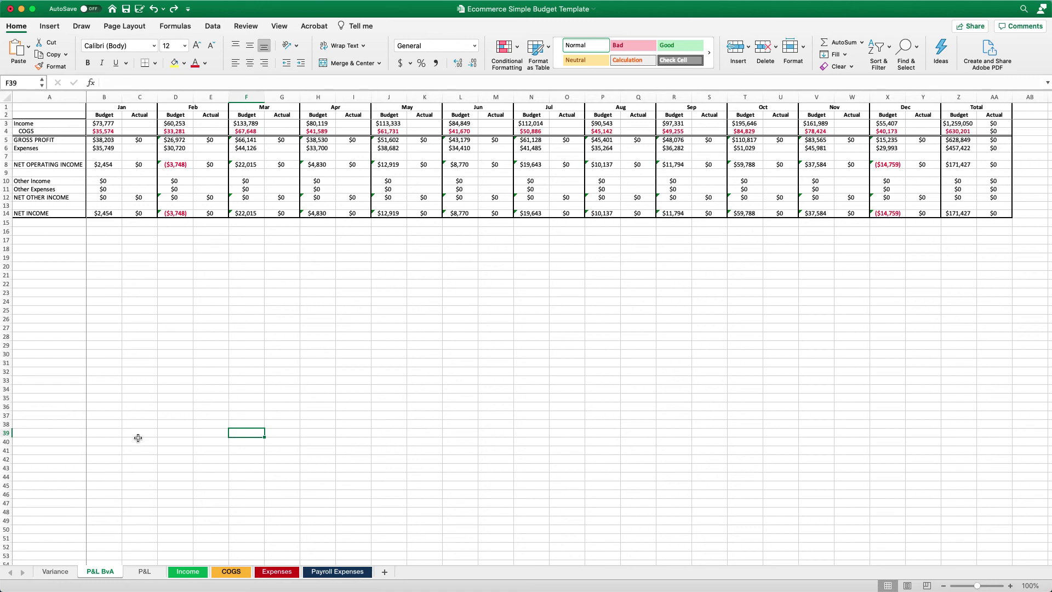
pyautogui.click(143, 123)
pyautogui.write('80000')
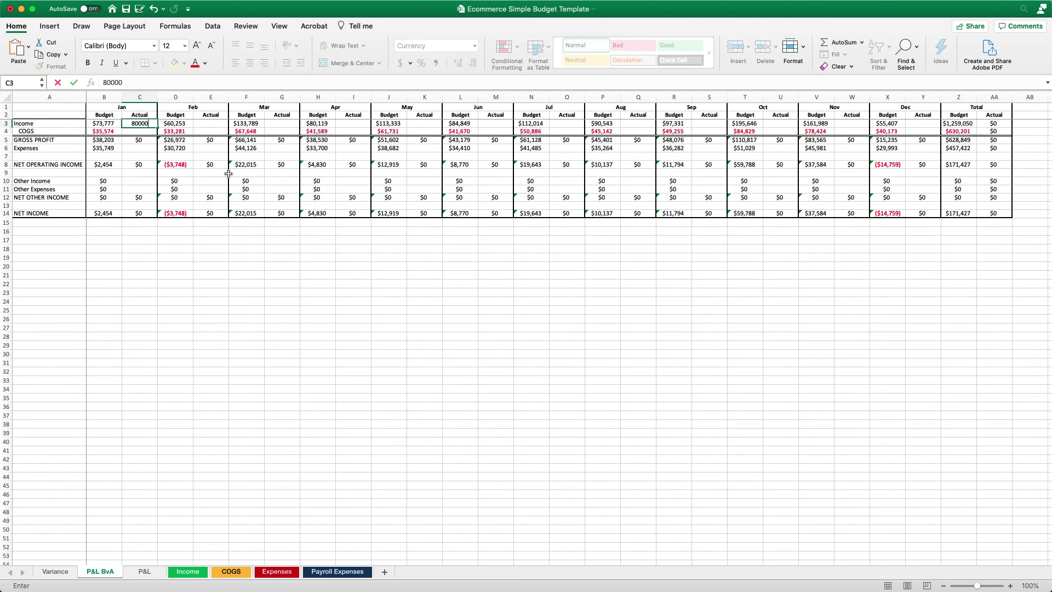
pyautogui.press('Return')
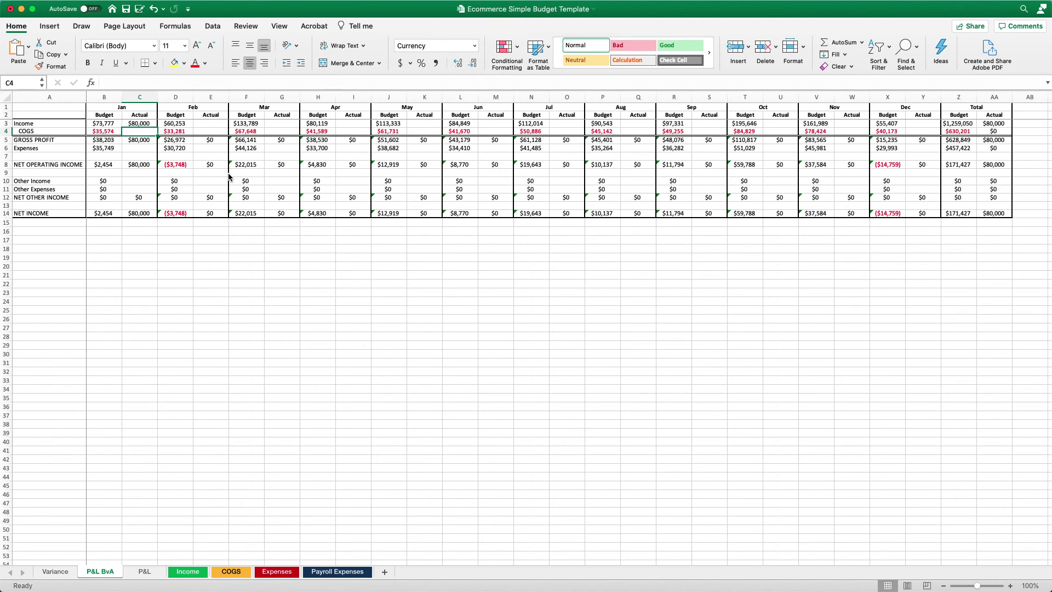
pyautogui.write('37000')
pyautogui.press('Return')
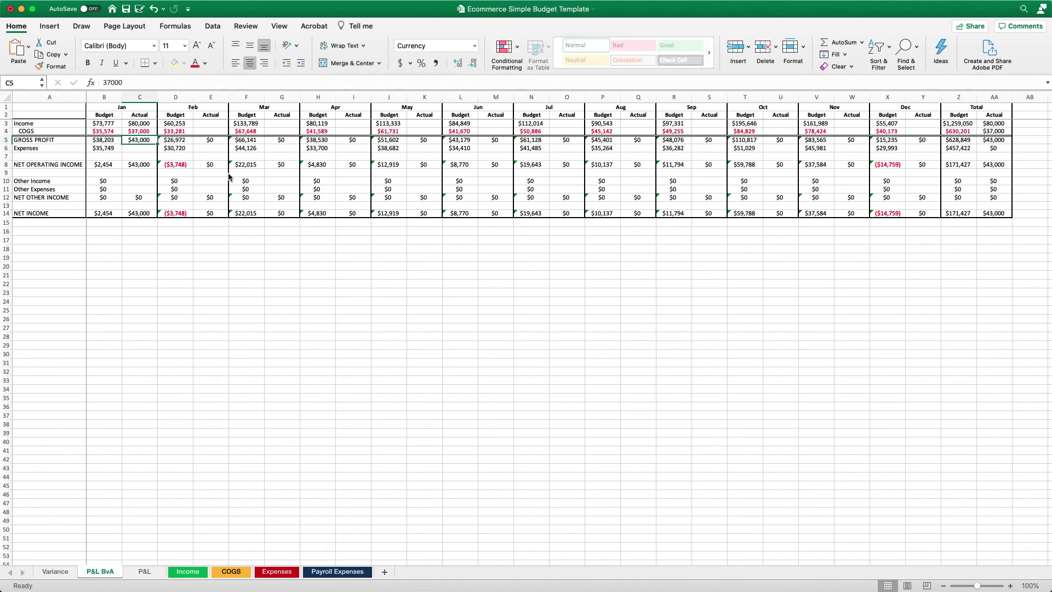
pyautogui.press('Return')
pyautogui.write('3')
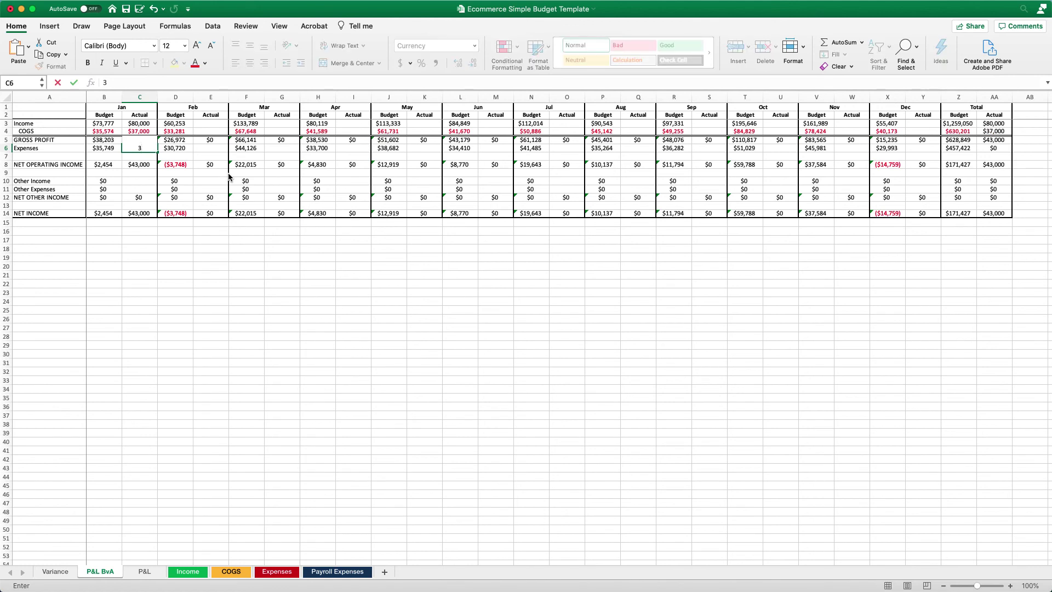
pyautogui.write('60000')
pyautogui.press('BackSpace')
pyautogui.press('Return')
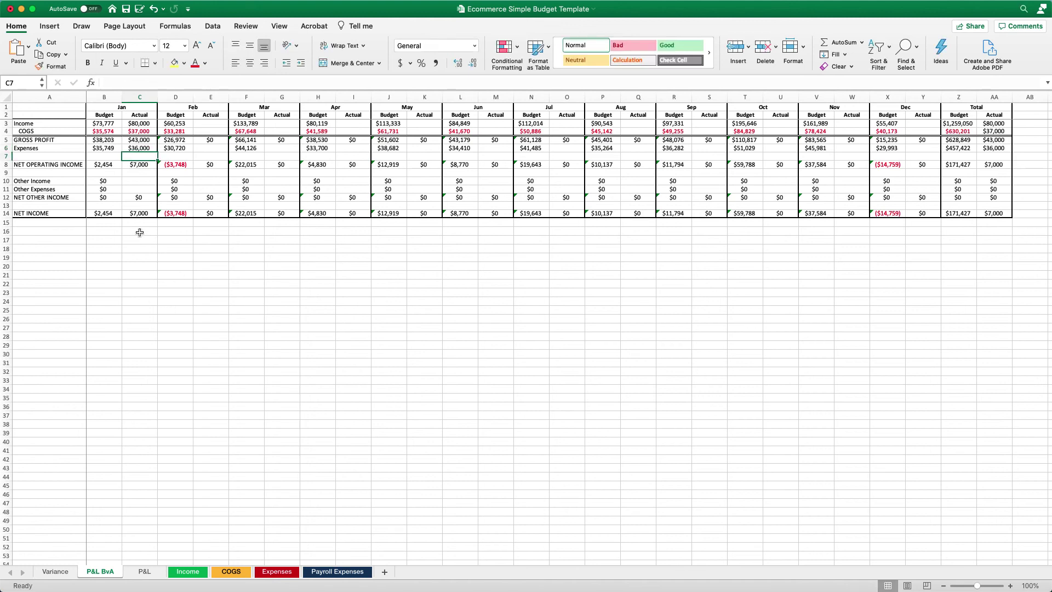
# Look over the January budget-versus-actual figures, and check the January percentages on the Variance sheet.
pyautogui.scroll(-1, 127, 231)
pyautogui.scroll(1, 130, 280)
pyautogui.click(55, 572)
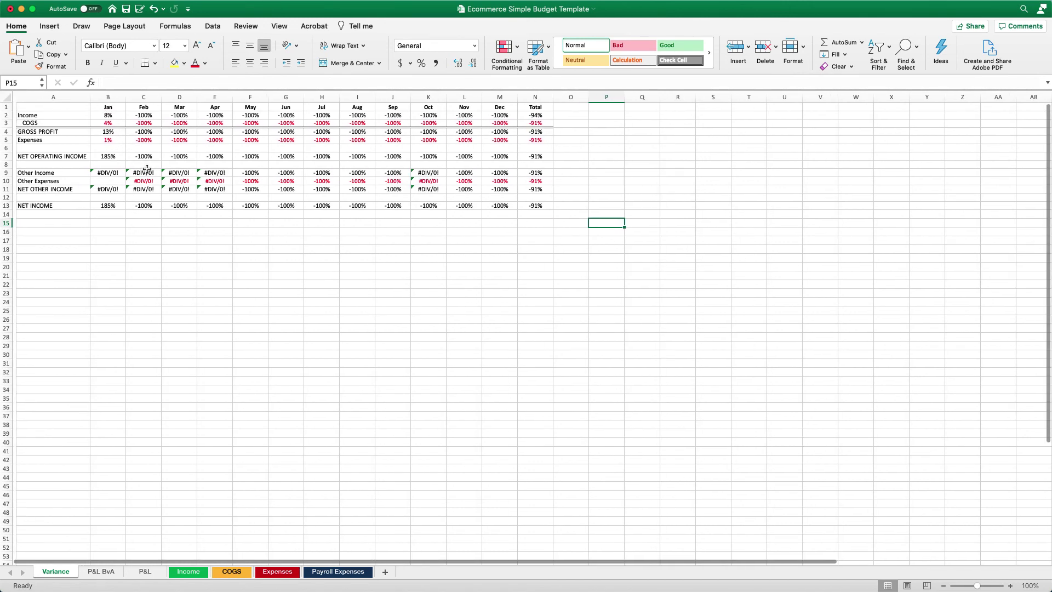
# Enter the February actuals on the P&L BvA sheet: Income 55000, COGS 30000 and Expenses 30000.
pyautogui.click(100, 572)
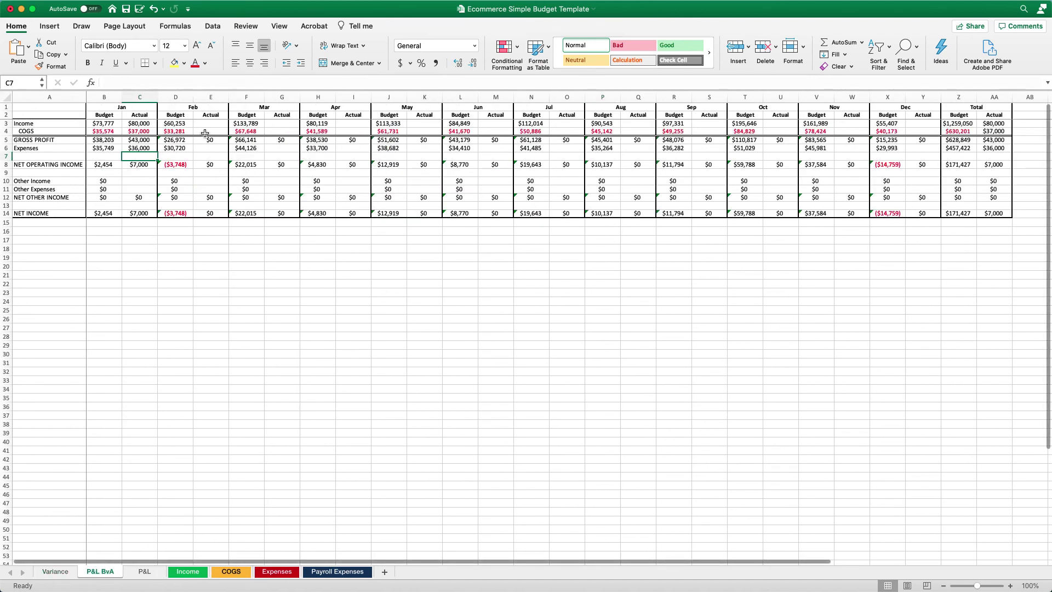
pyautogui.write('55')
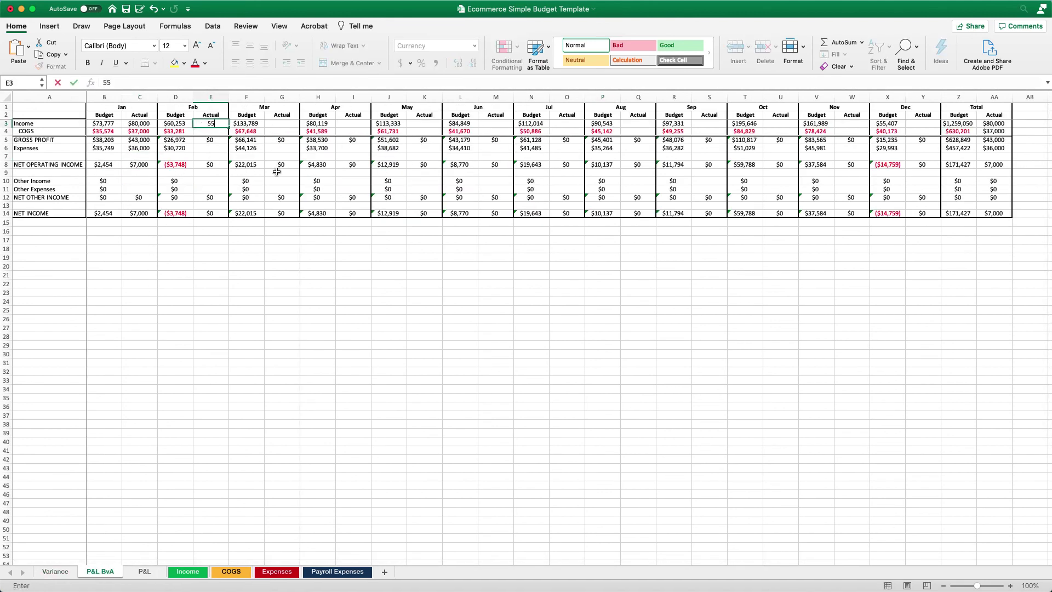
pyautogui.write(',00000')
pyautogui.press('Return')
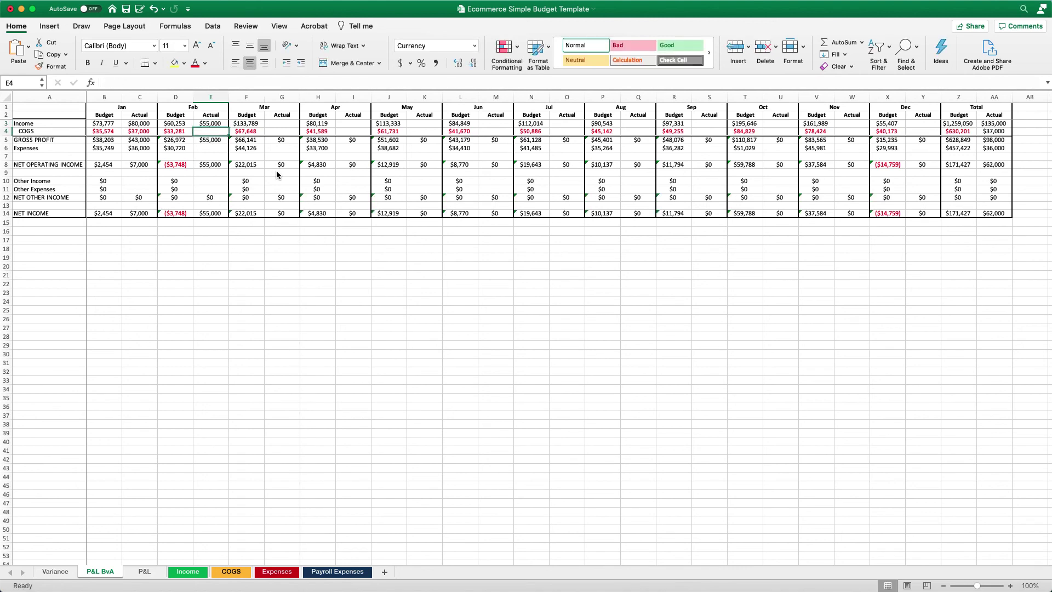
pyautogui.write('0000')
pyautogui.press('Return')
pyautogui.press('Return')
pyautogui.write('3')
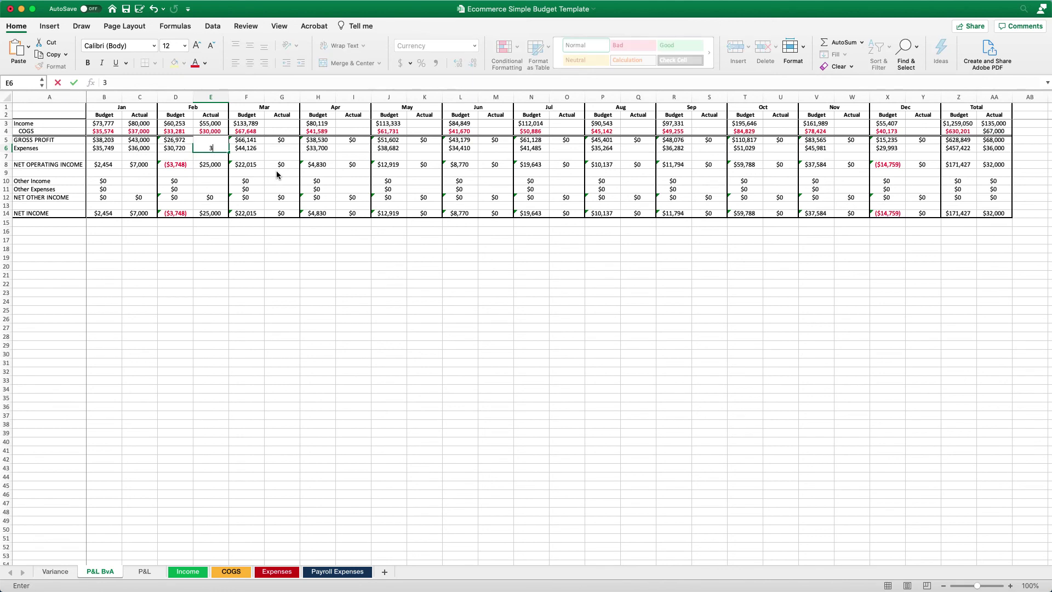
pyautogui.write('0000')
pyautogui.press('Return')
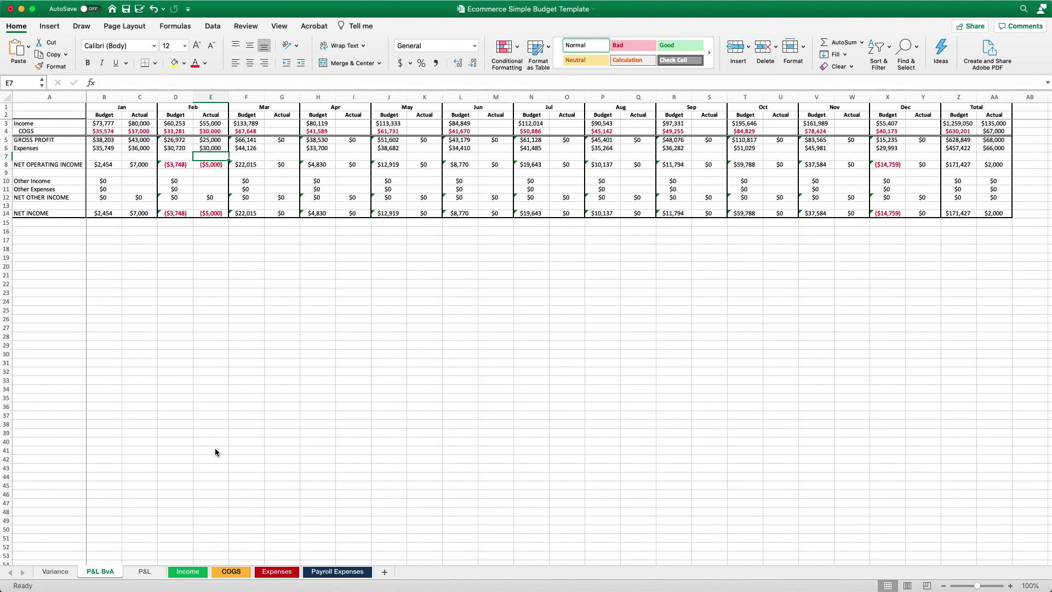
# Check the February variances and the Net Income variance formula on the Variance sheet, and revisit the P&L and P&L BvA sheets.
pyautogui.click(56, 571)
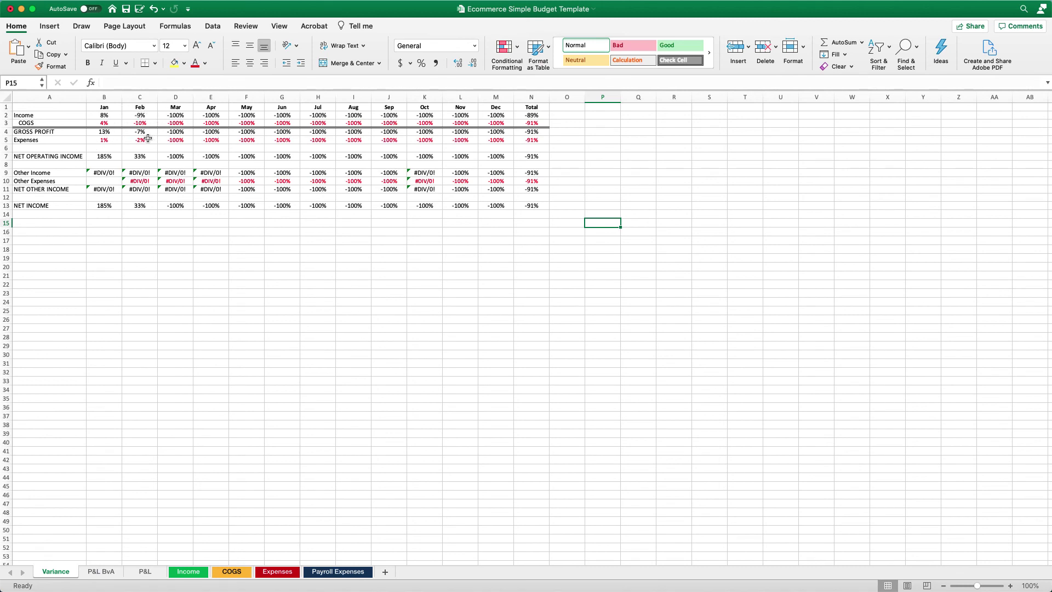
pyautogui.click(137, 206)
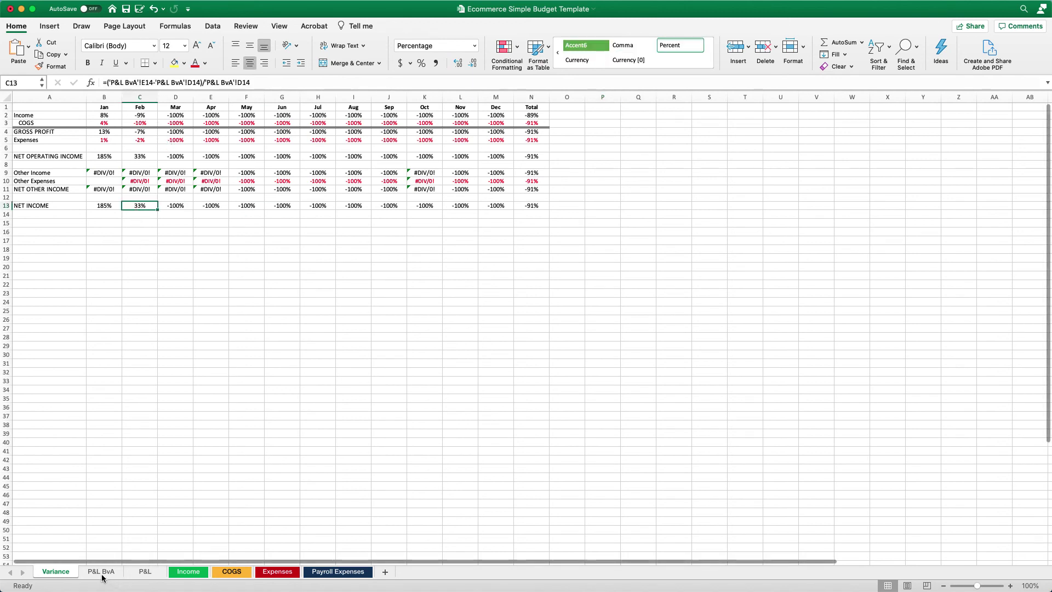
pyautogui.click(138, 573)
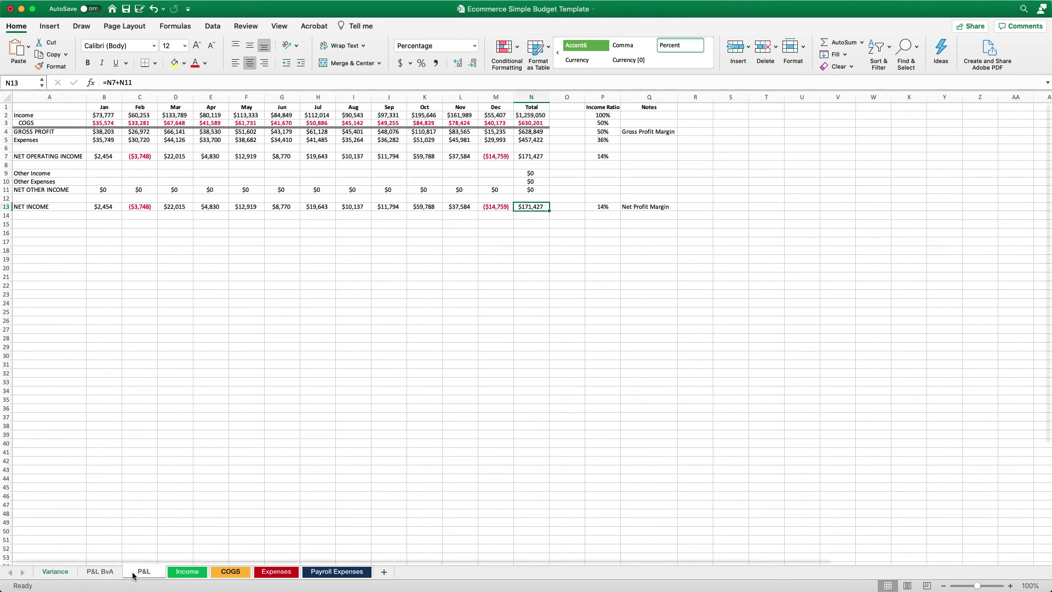
pyautogui.click(95, 573)
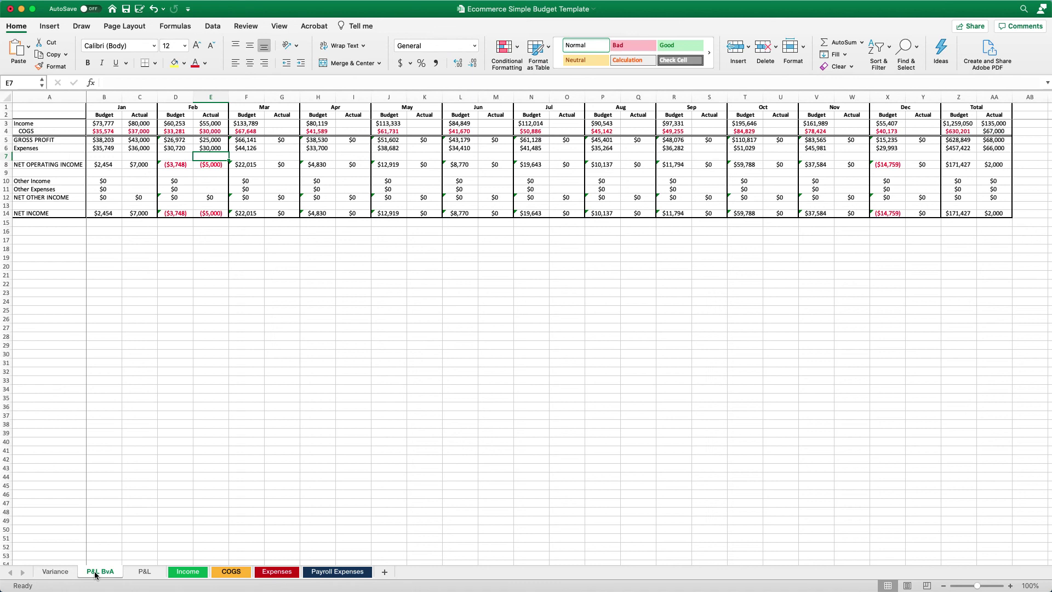
# Review the Gross Profit Margin, total Net Income and Net Profit Margin on the P&L sheet.
pyautogui.click(142, 572)
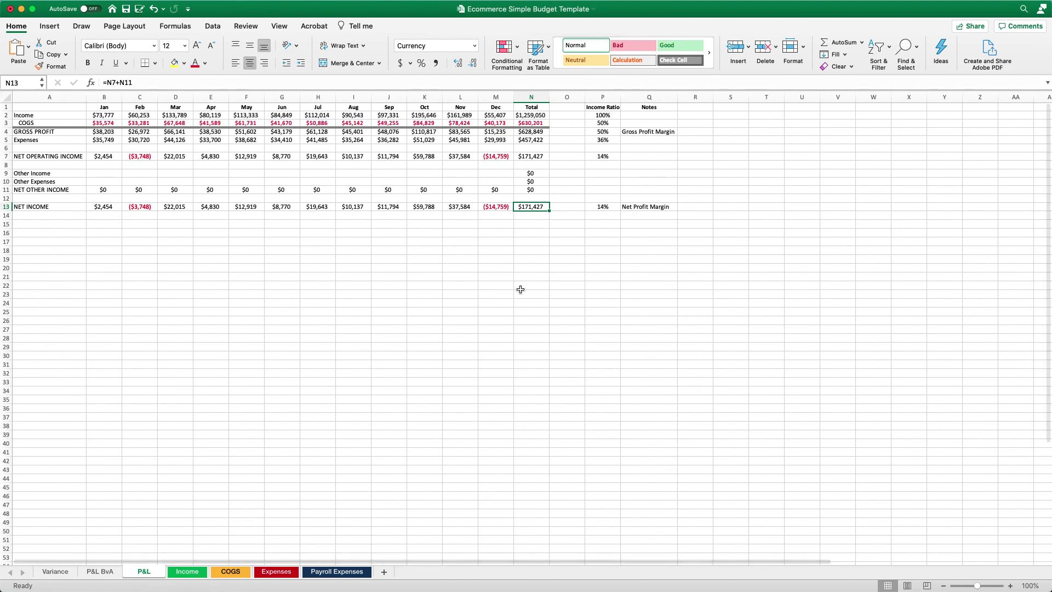
pyautogui.scroll(-1, 542, 216)
pyautogui.scroll(2, 550, 228)
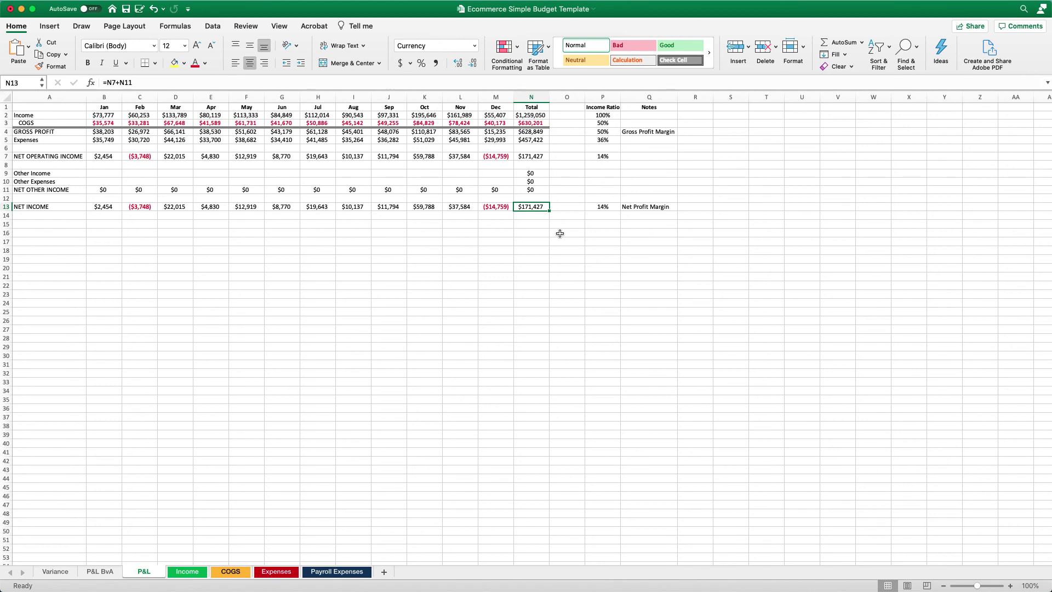
pyautogui.click(613, 133)
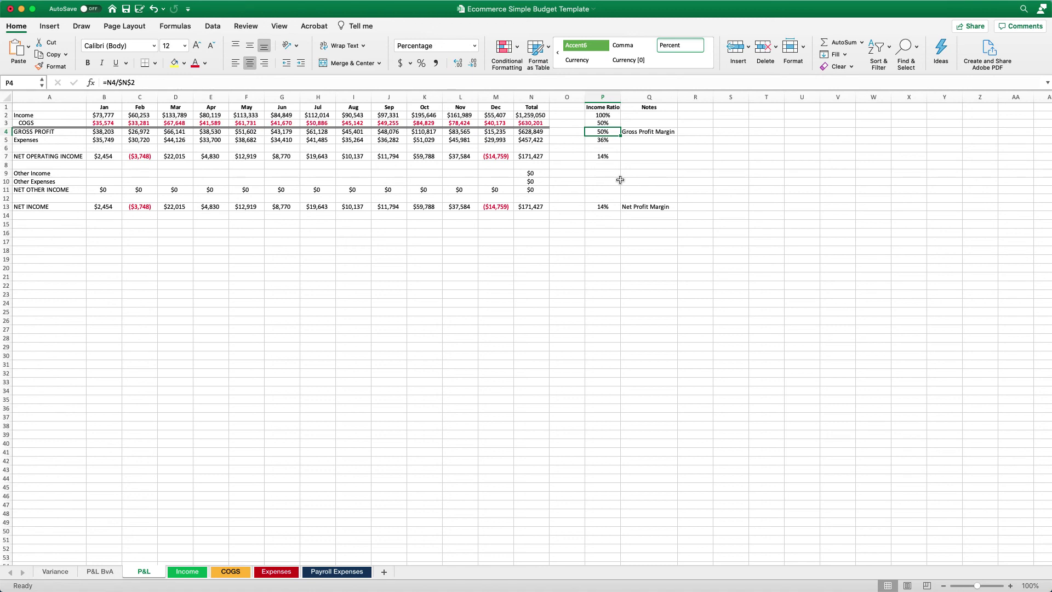
pyautogui.scroll(-1, 620, 180)
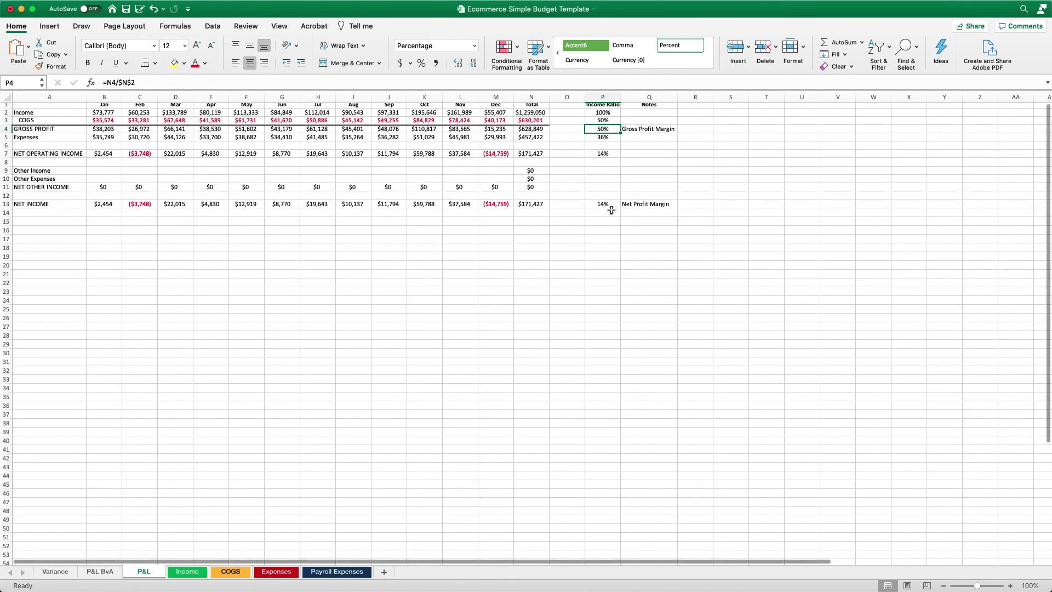
pyautogui.scroll(1, 557, 215)
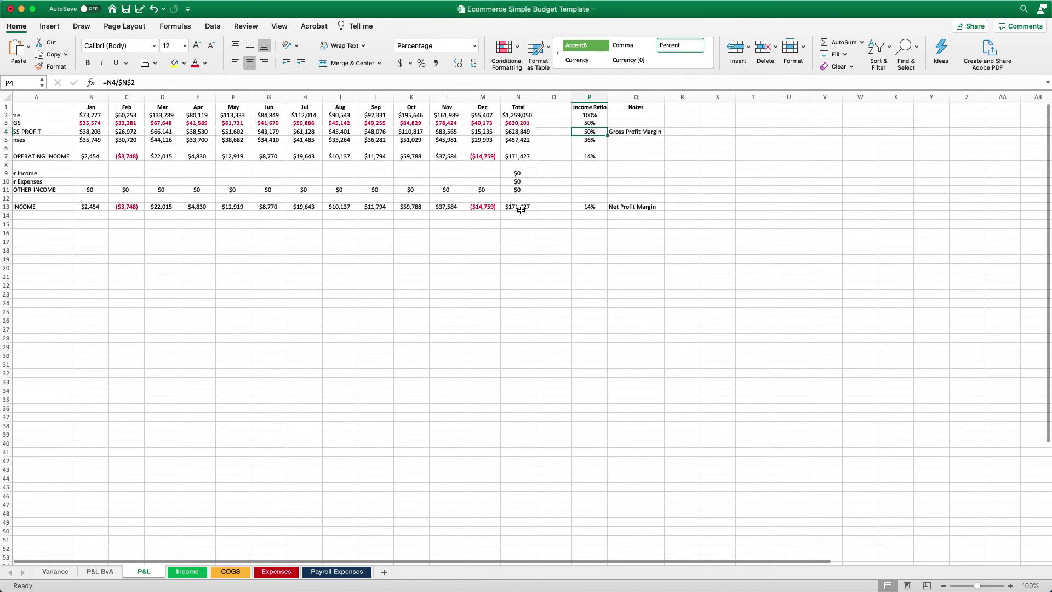
pyautogui.click(529, 204)
pyautogui.hscroll(1, 570, 230)
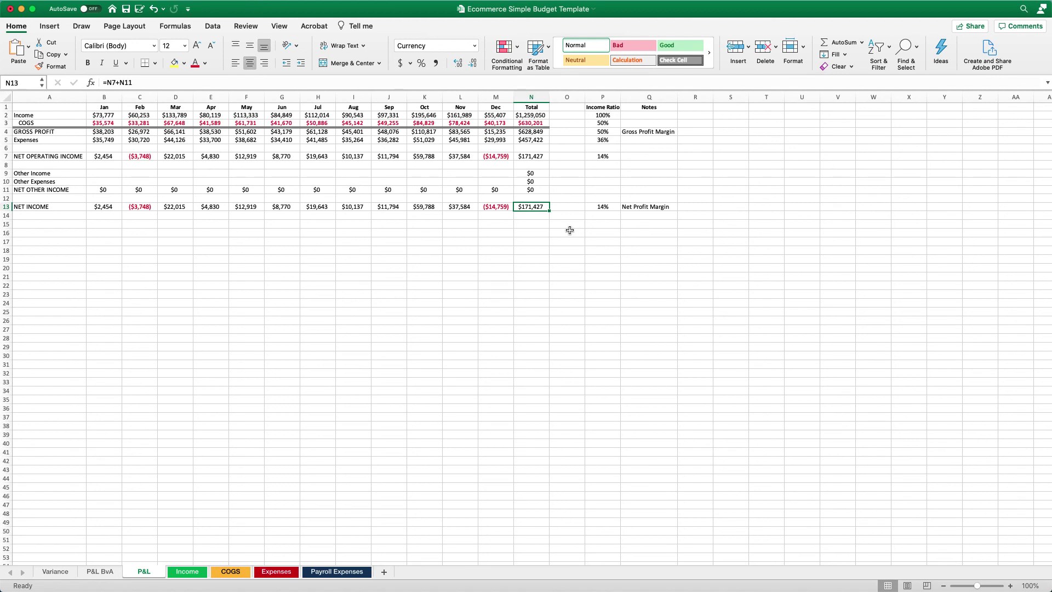
pyautogui.click(612, 208)
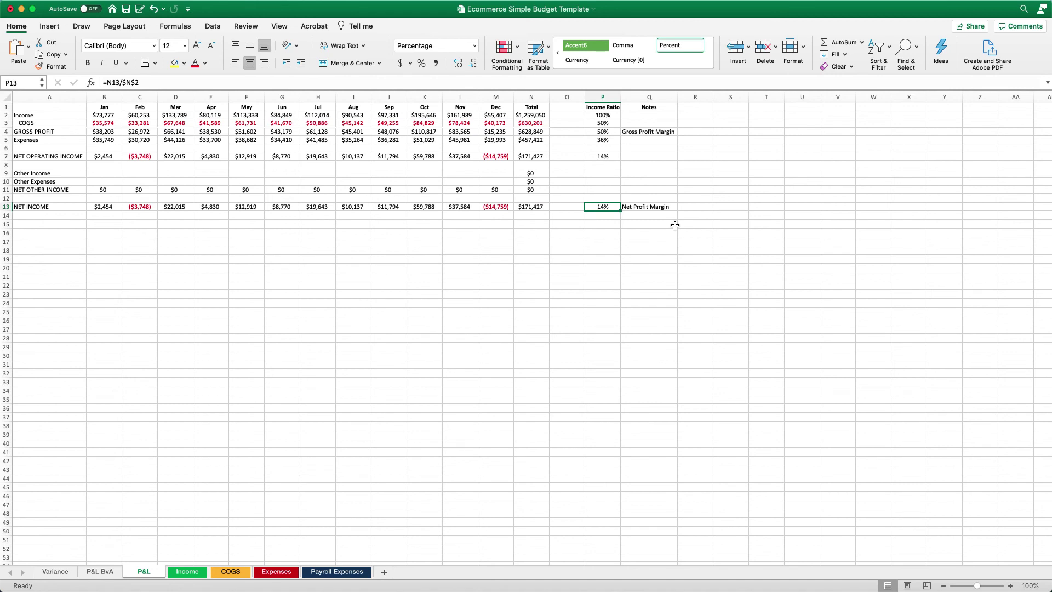